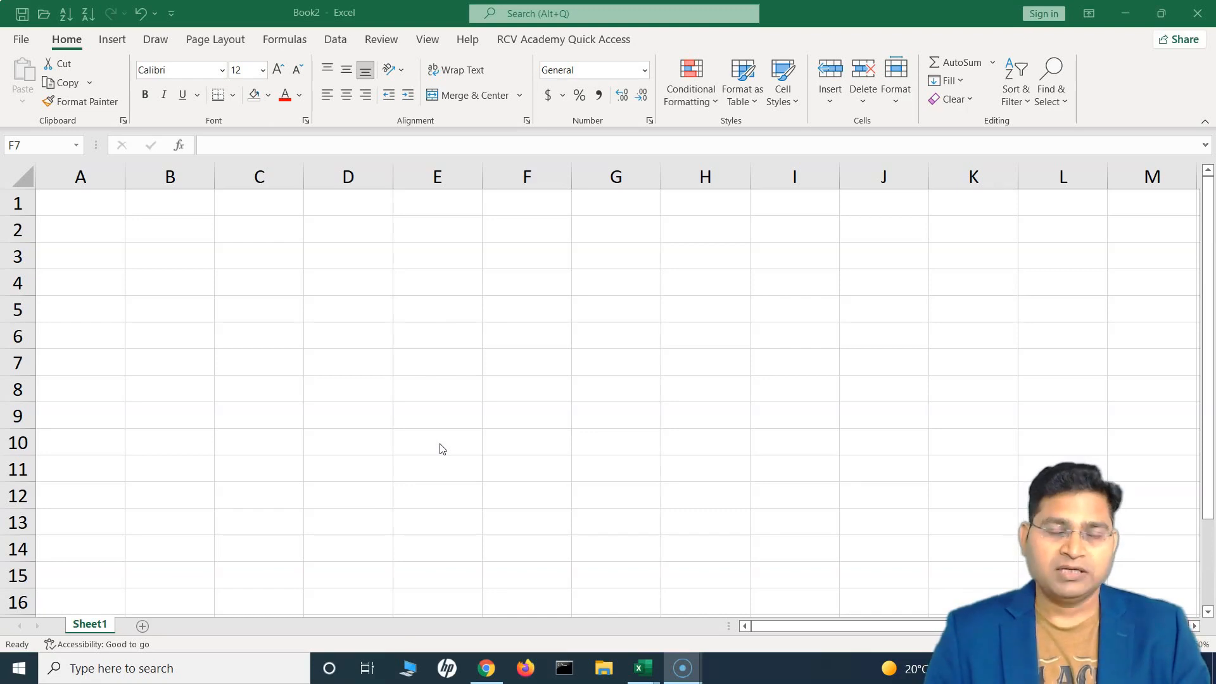
Enter the heading Sample Data in cell C3
click(275, 256)
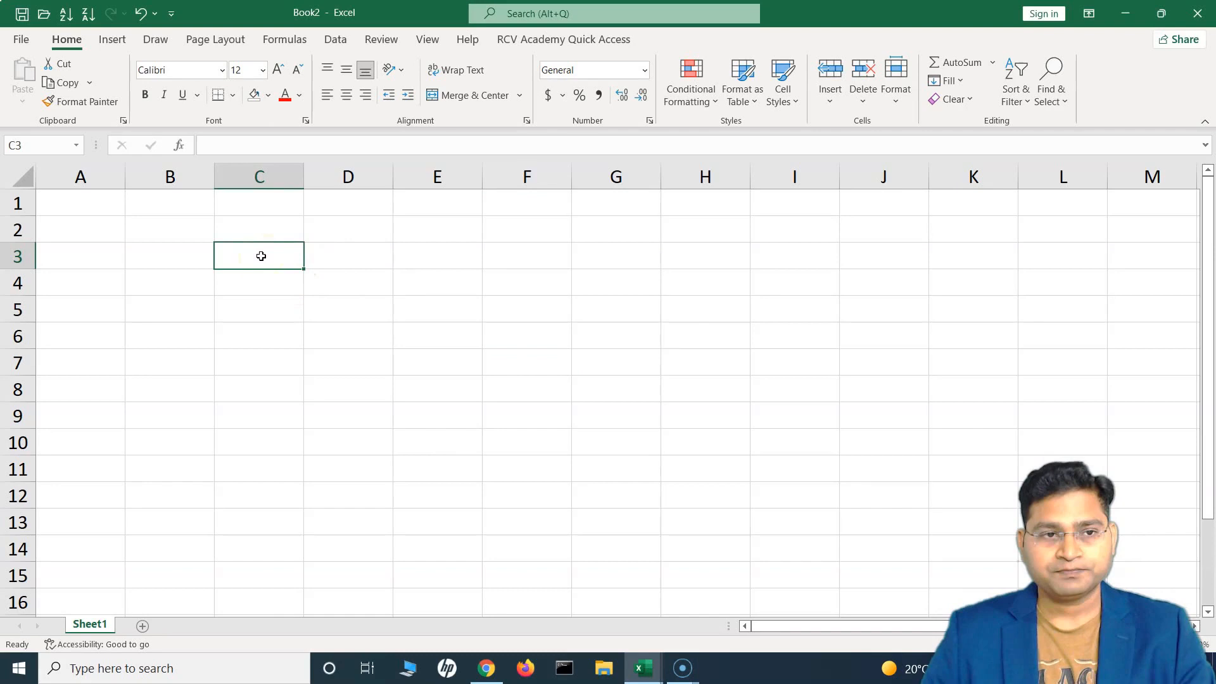
text(Sample )
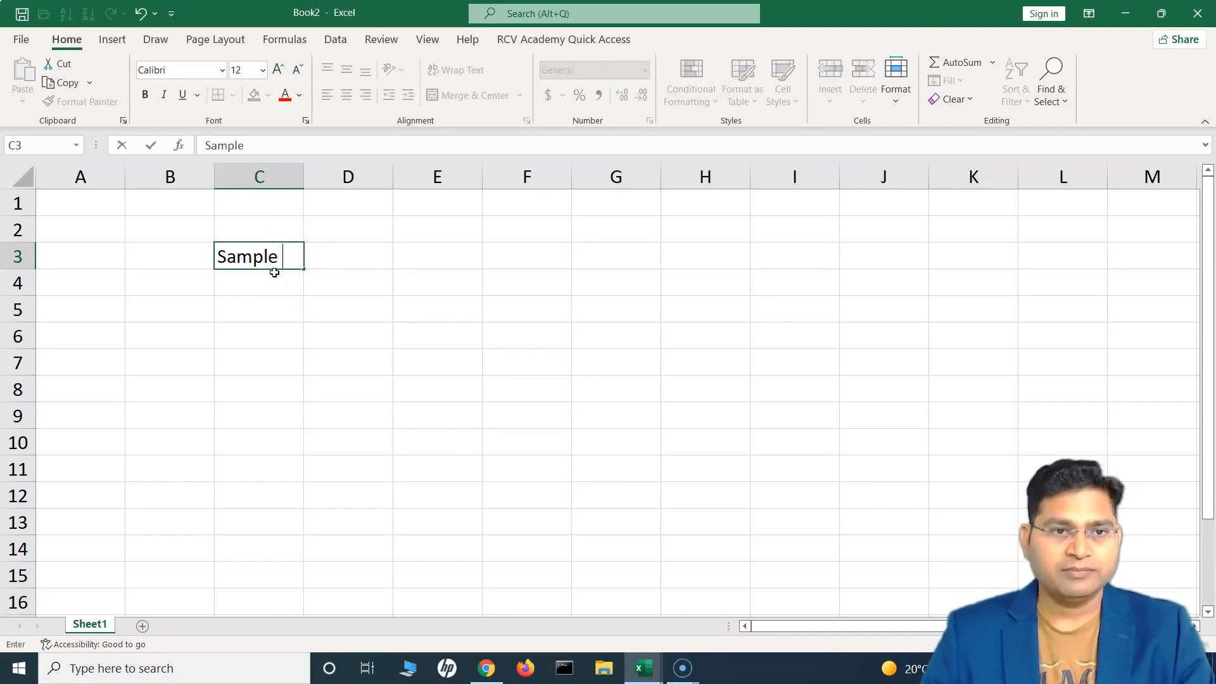
text(Data)
click(320, 296)
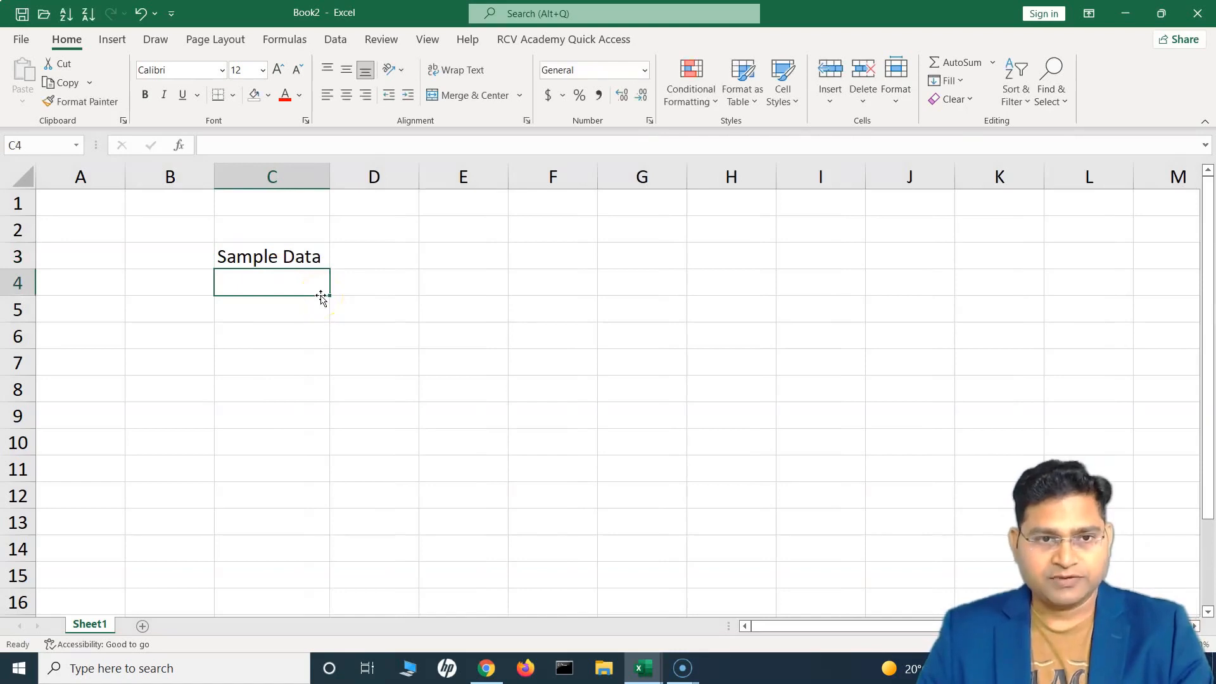
Enter 12 in C4 and fill an increasing series from it through C12, ending at 20
text(12)
key(ctrl+Return)
drag(329, 296, 341, 527)
click(355, 523)
click(305, 558)
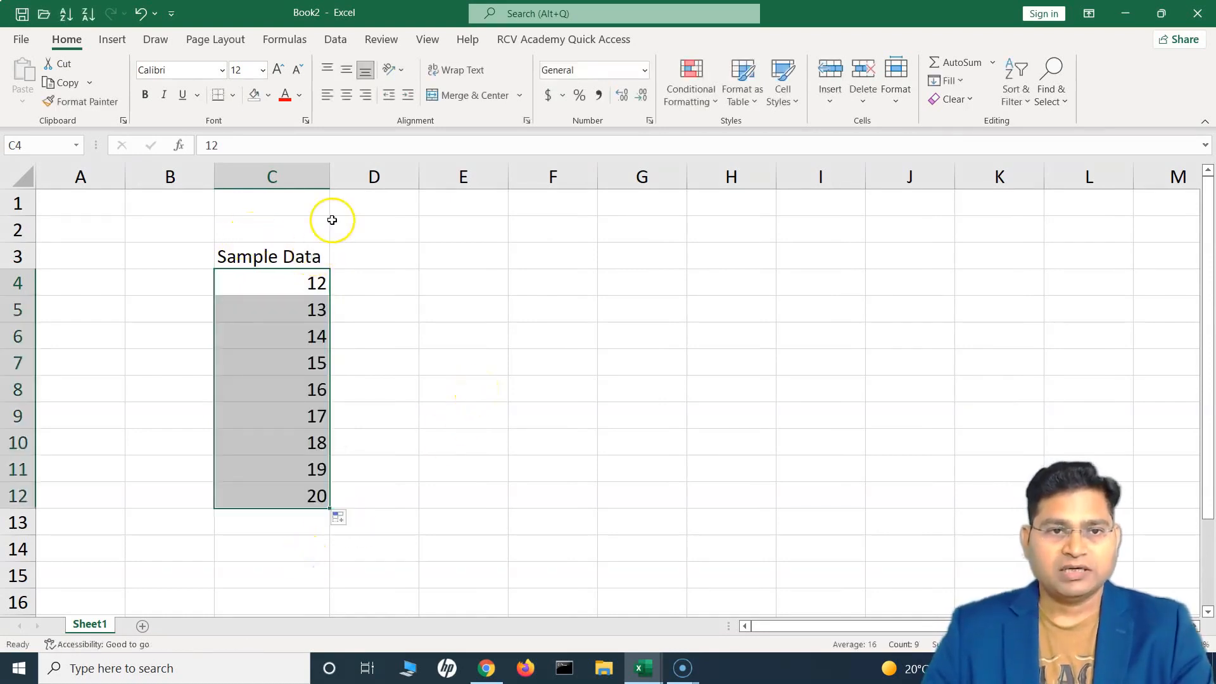
Centre the numbers in C4:C12 and the Sample Data heading horizontally
click(347, 96)
click(304, 255)
click(347, 95)
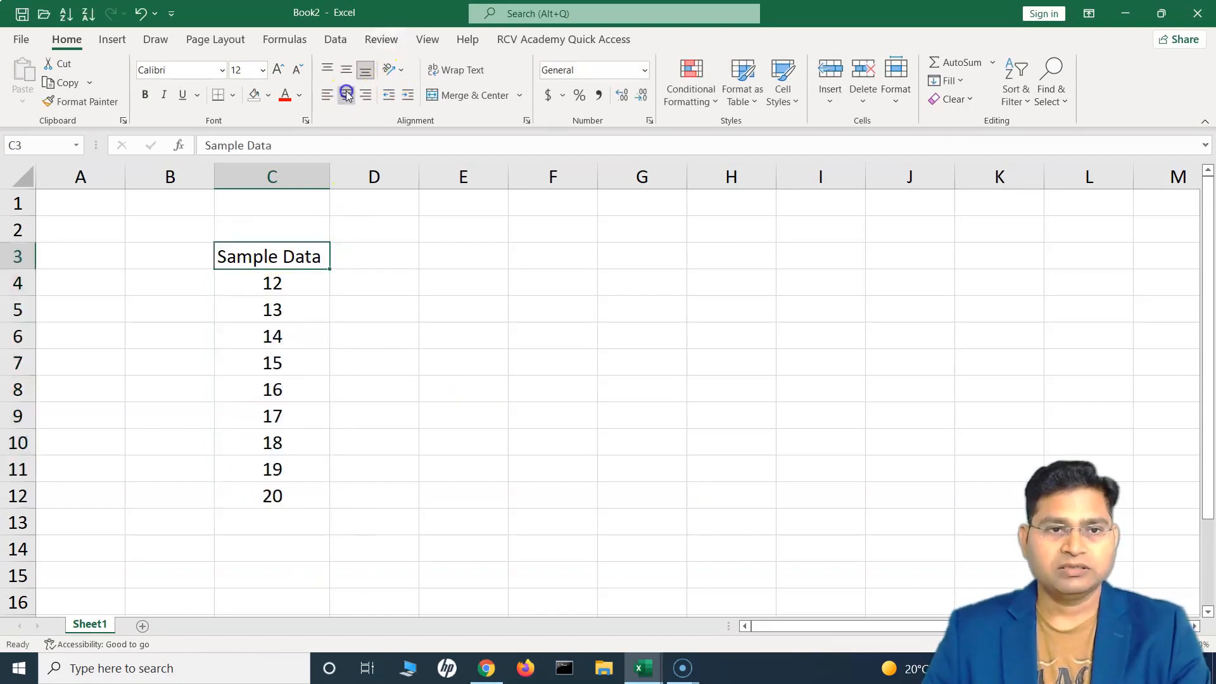
Fill the Sample Data heading cell C3 with green
click(299, 95)
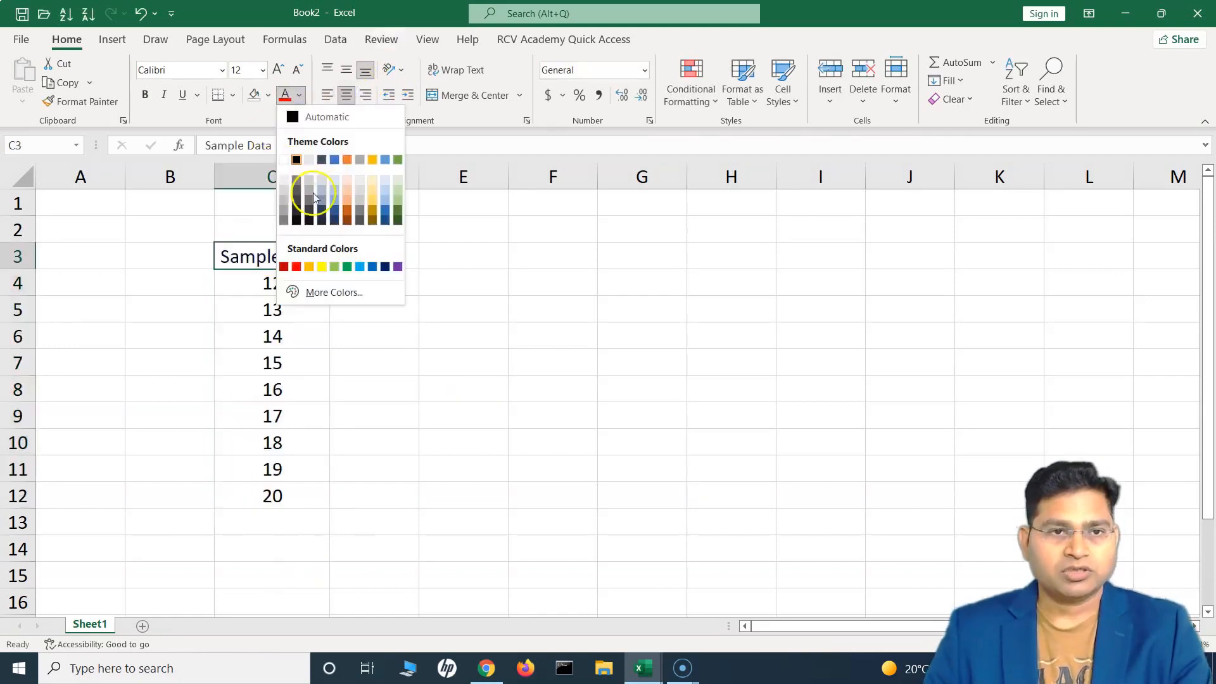
click(318, 243)
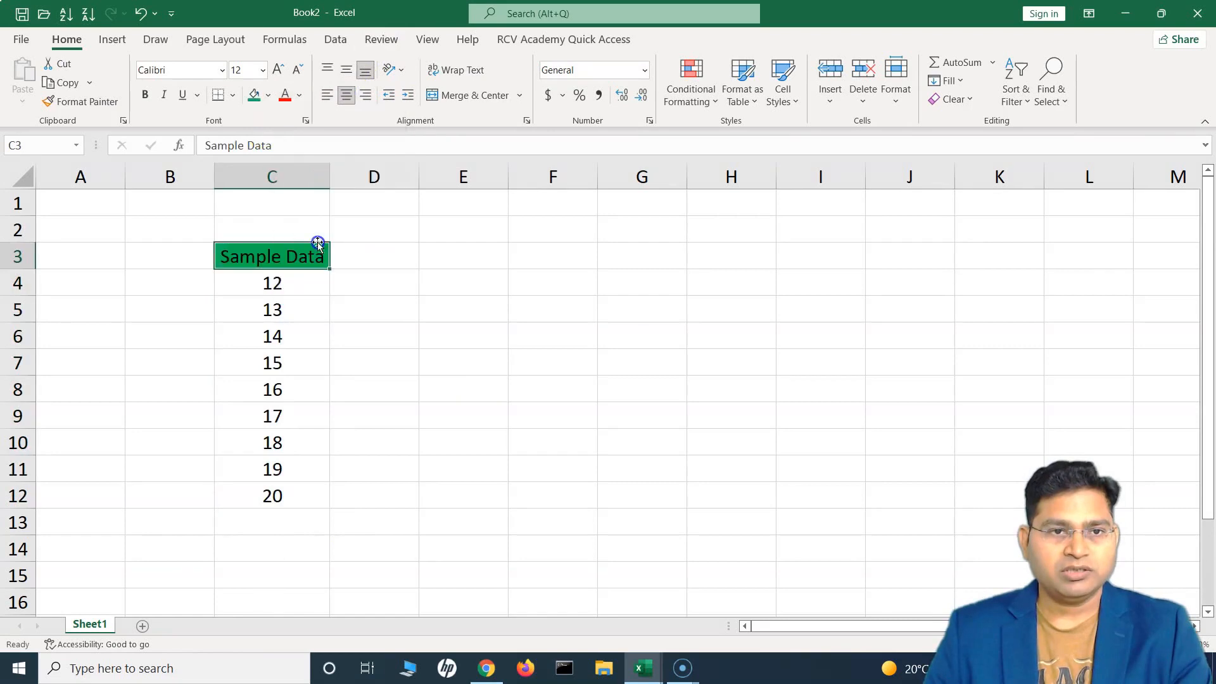
key(Right)
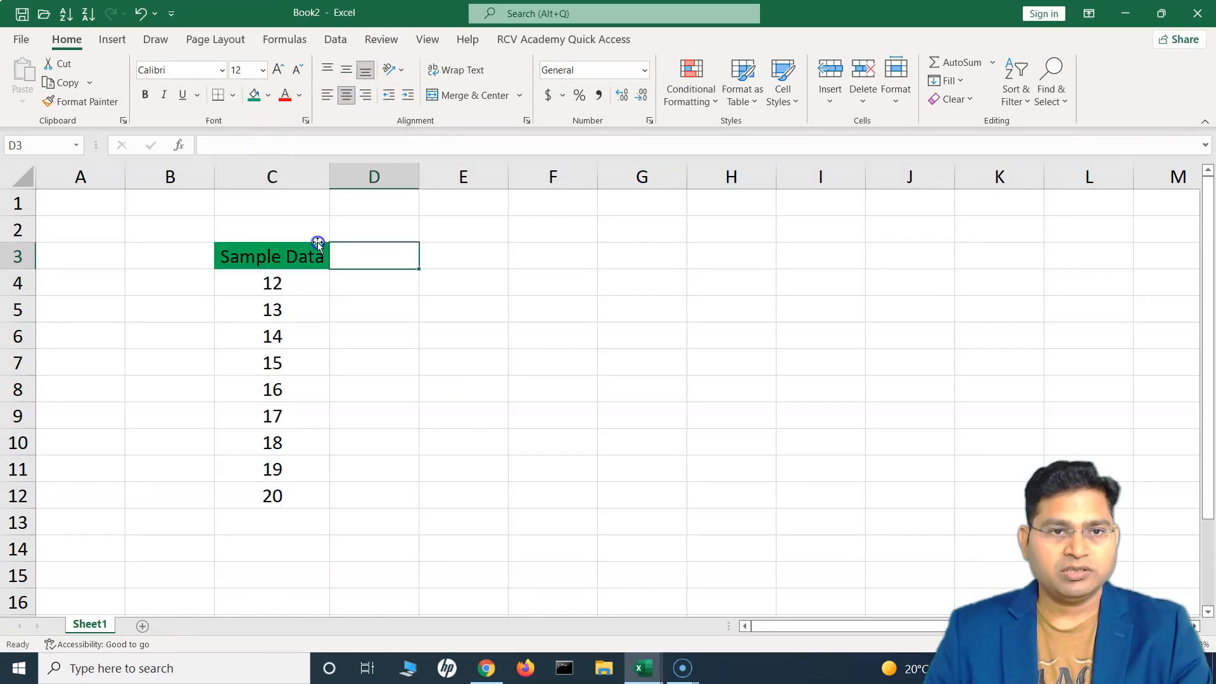
Copy the list in C3:C12 and paste it with its formatting starting at H3
click(292, 256)
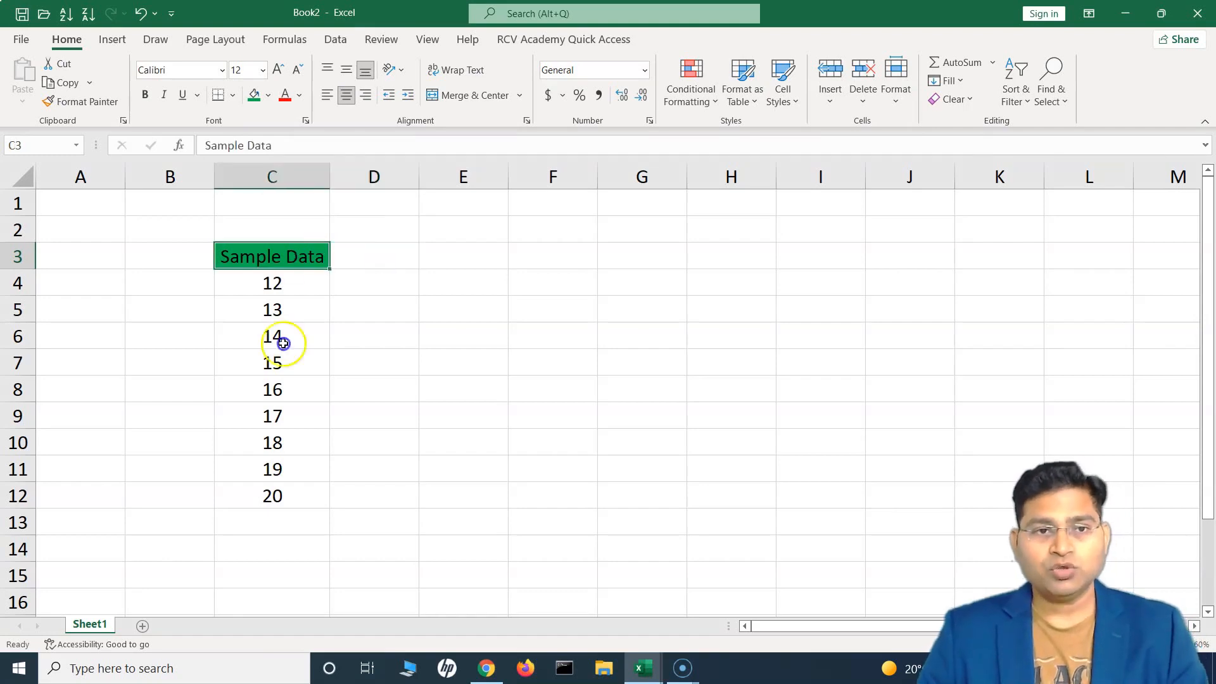
shift+click(271, 493)
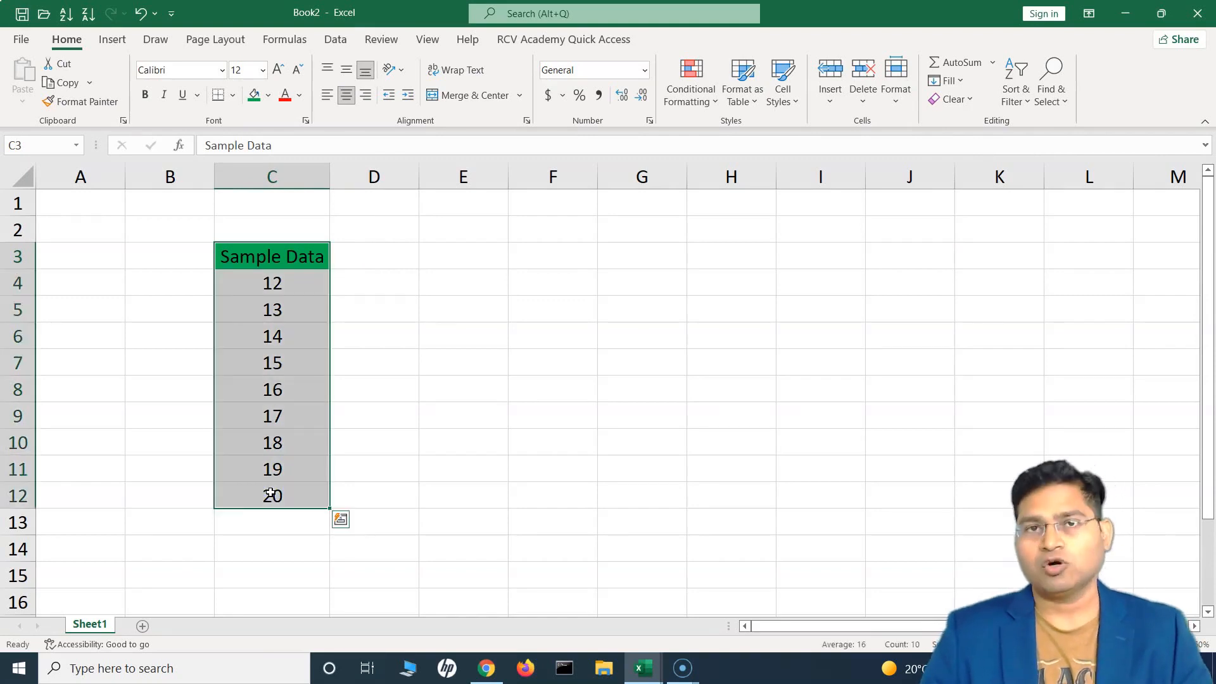
key(ctrl+c)
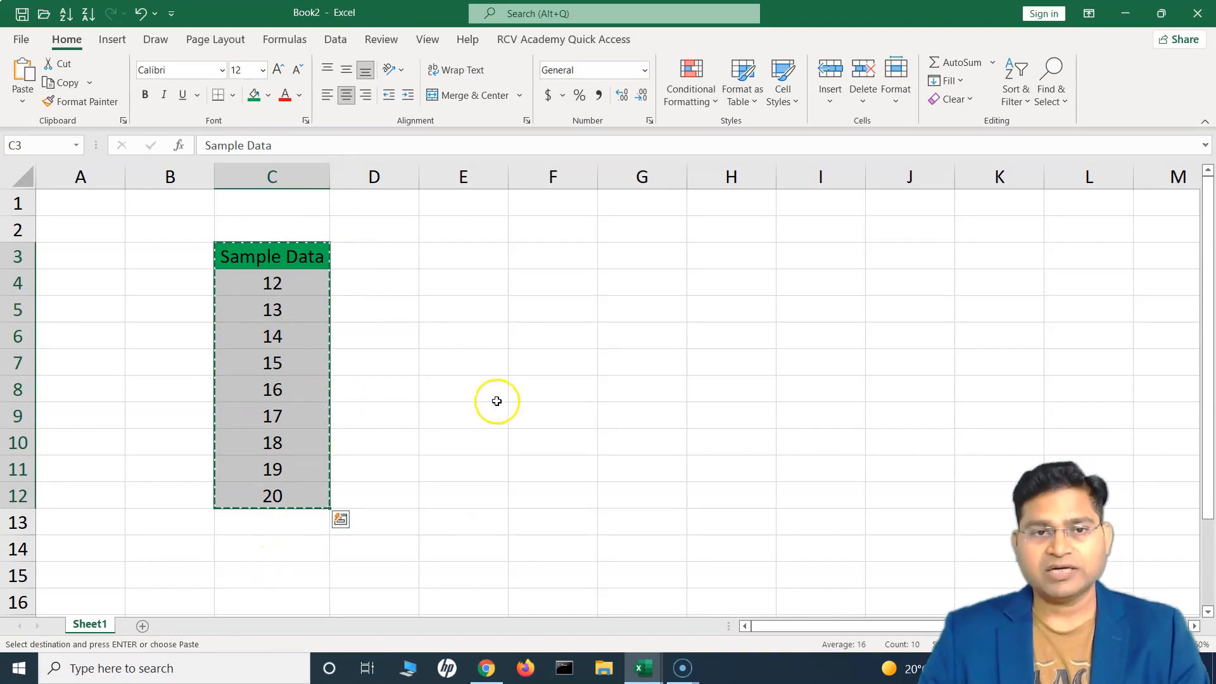
key(Right)
key(Right)
key(Right)
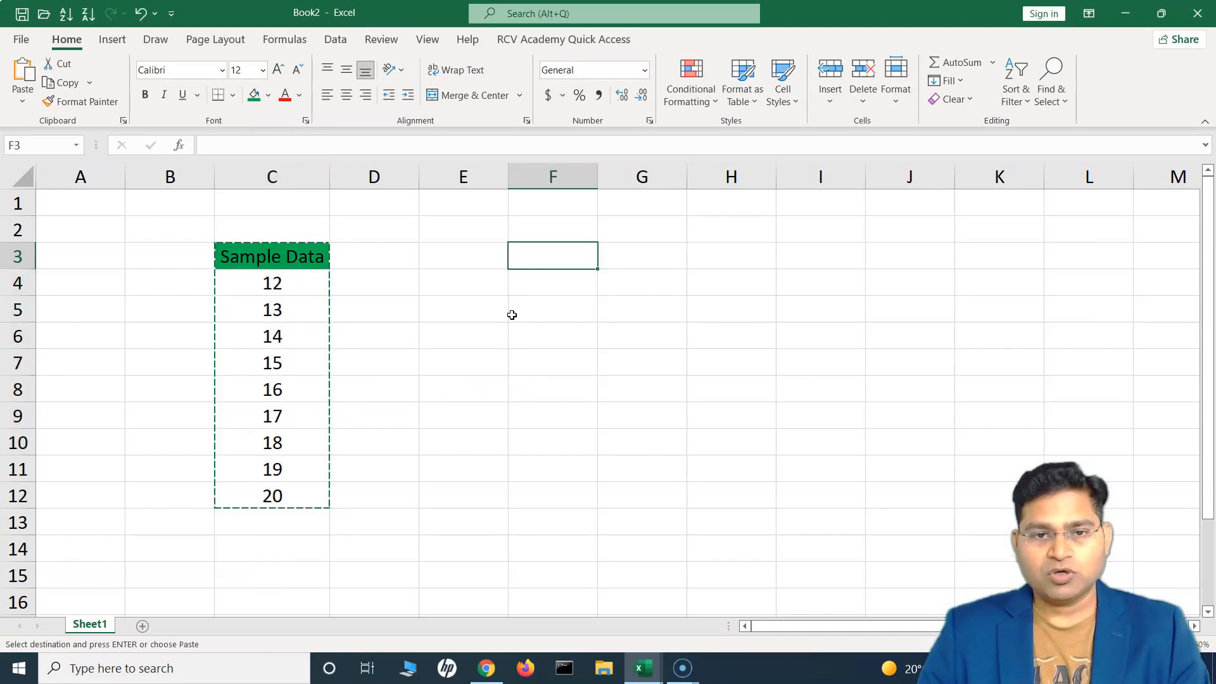
key(Right)
key(Right)
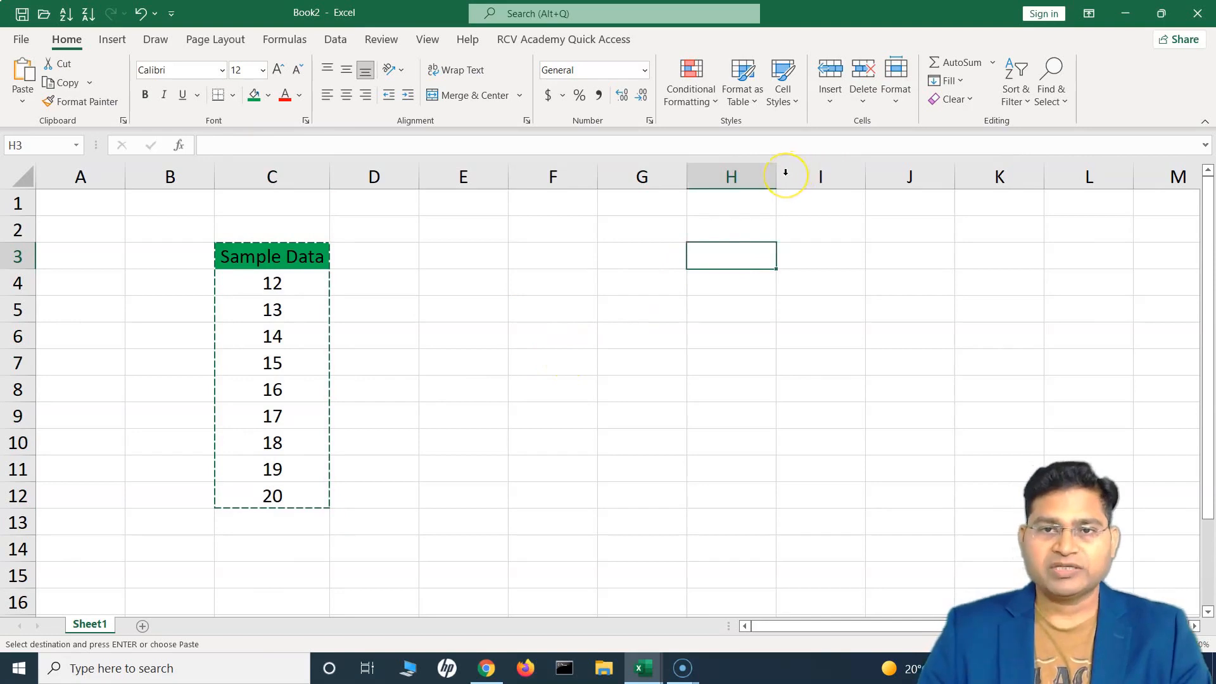
key(ctrl+v)
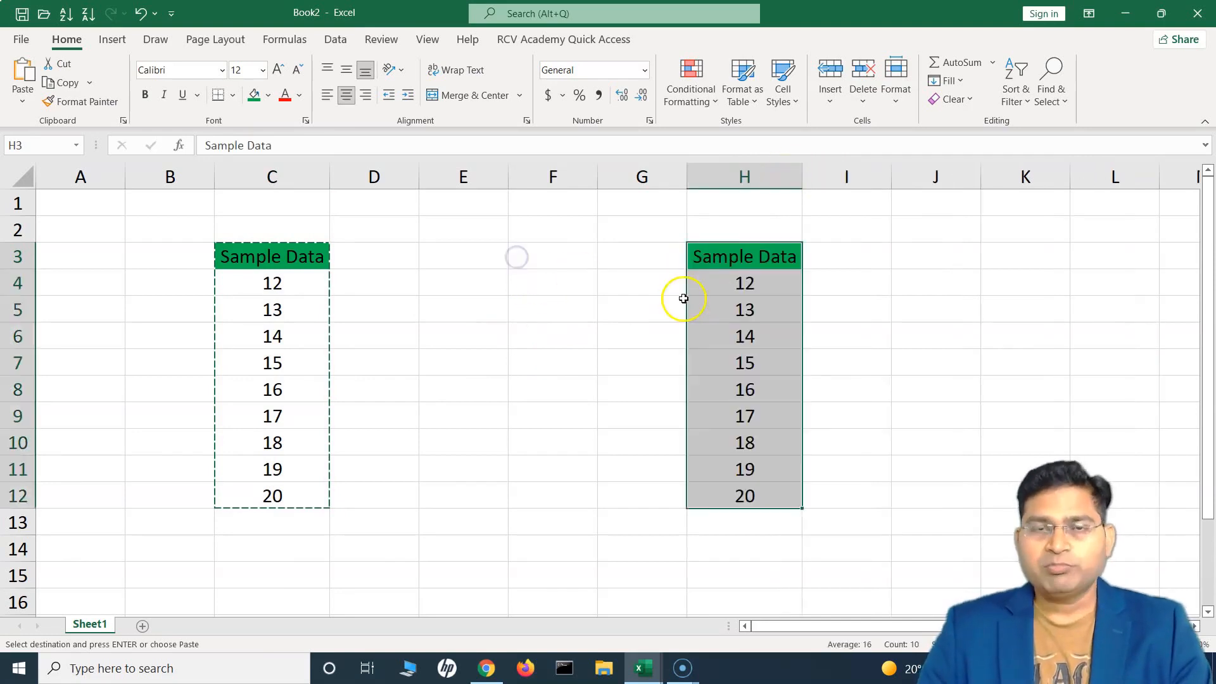
Preview the paste options for the copied C3:C12 list at E3, including Paste, Values and Formatting
key(Left)
key(Left)
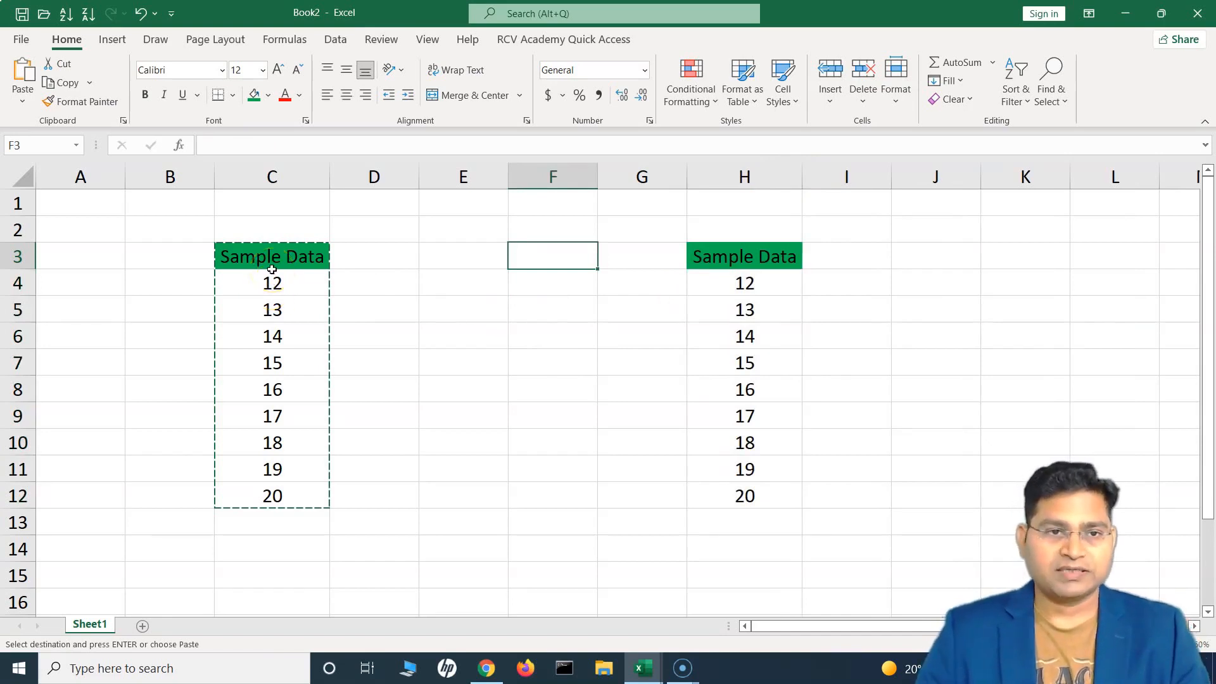
drag(272, 269, 270, 501)
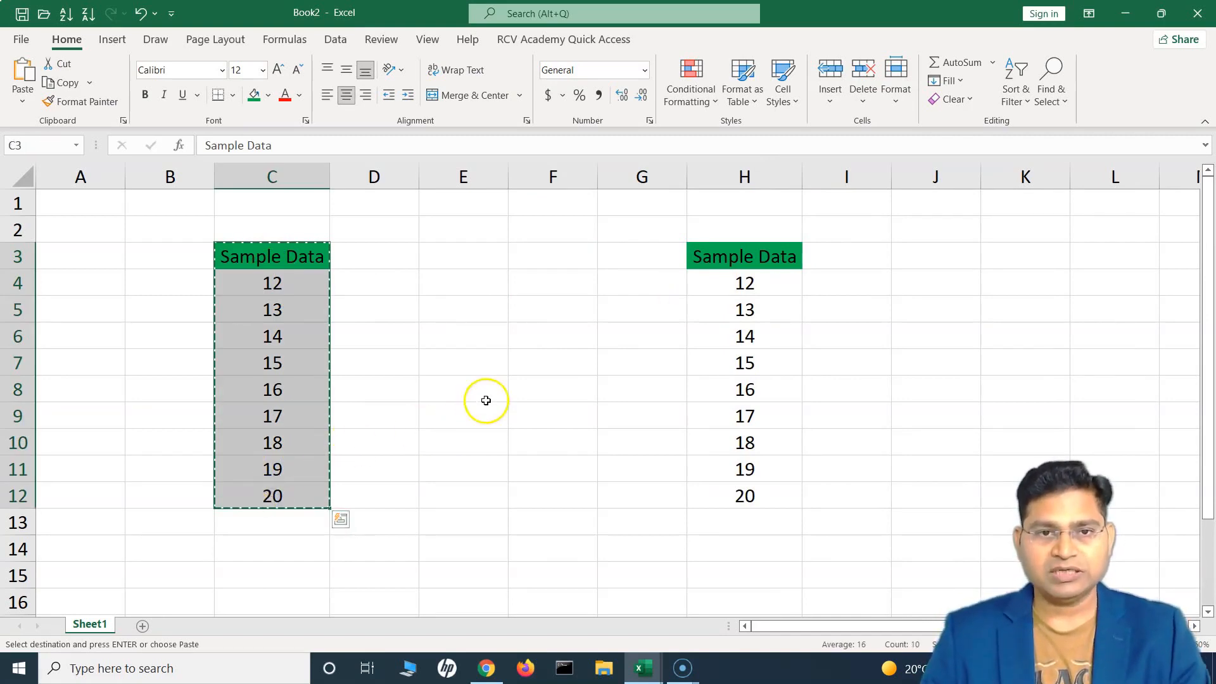
click(475, 263)
right_click(475, 263)
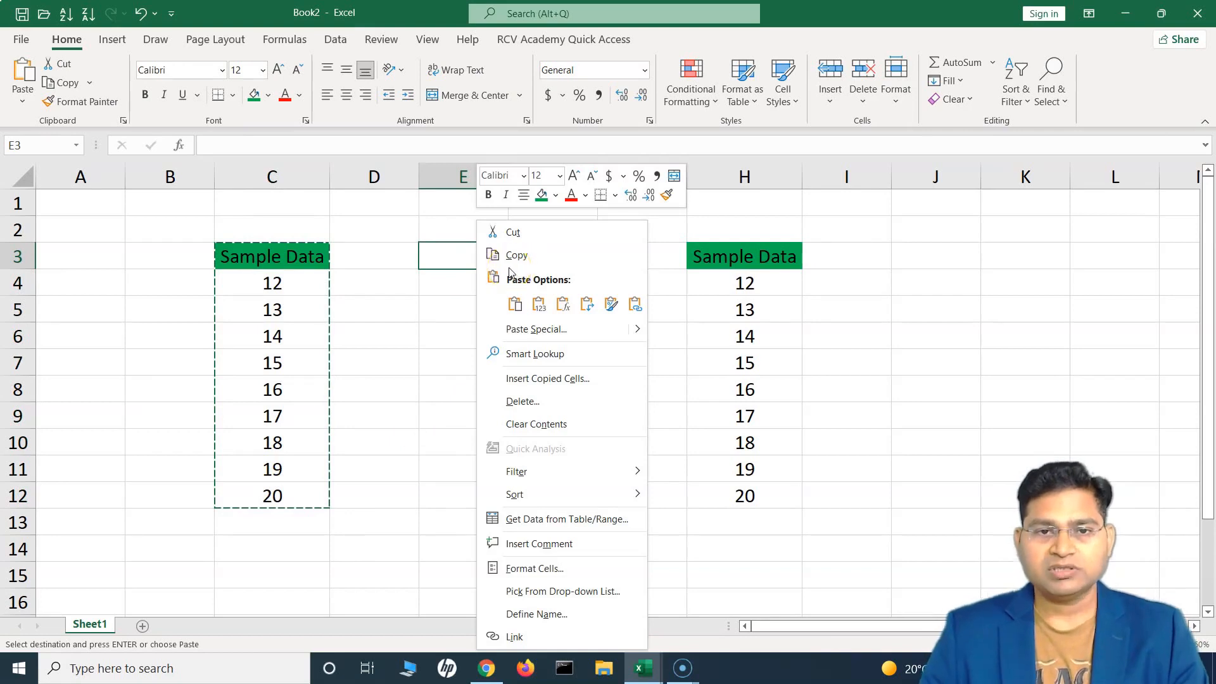
click(515, 304)
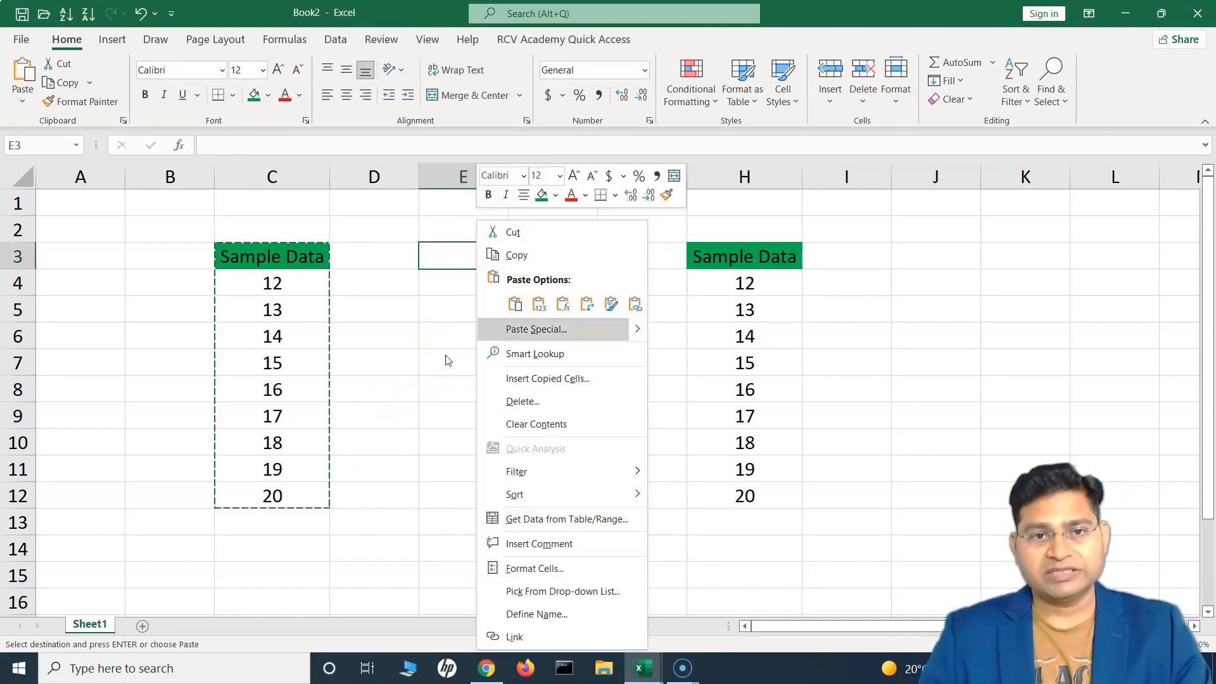
click(515, 299)
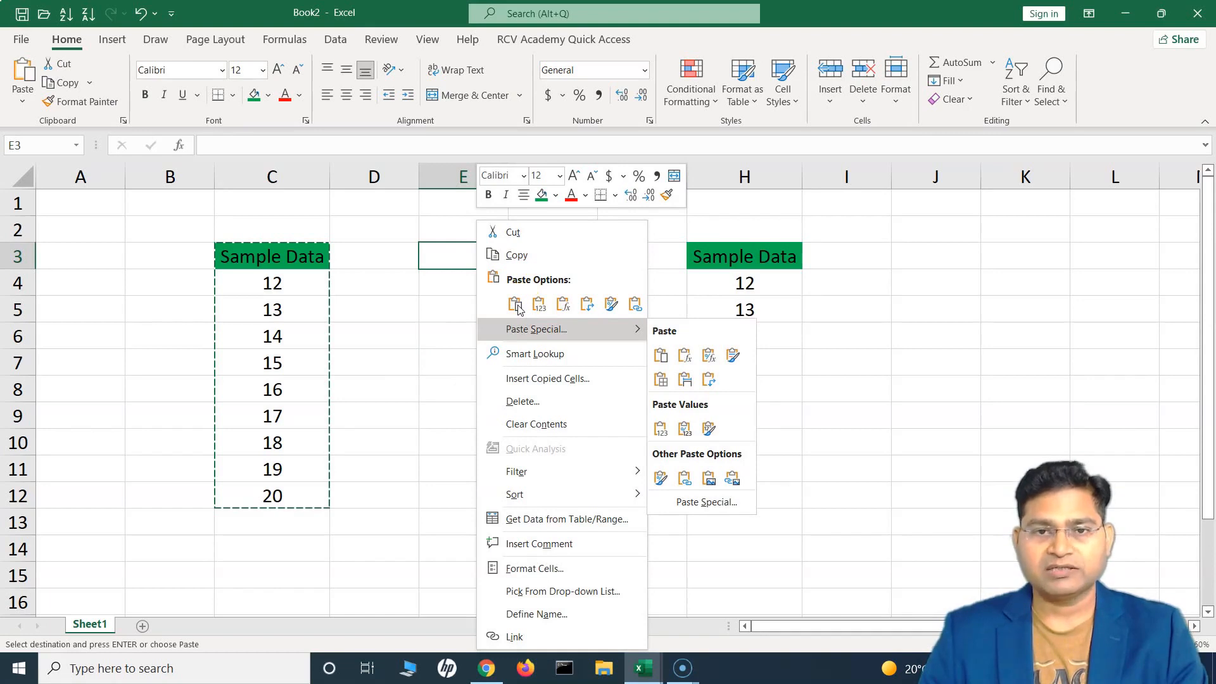
click(517, 306)
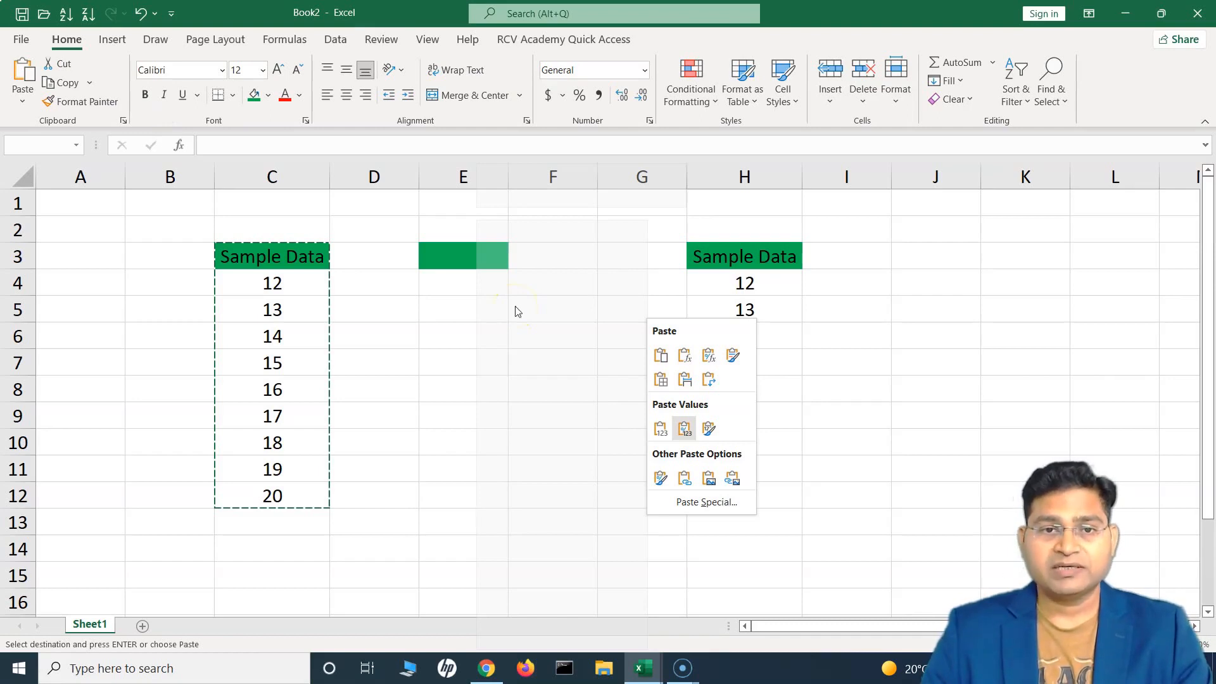
key(ctrl+v)
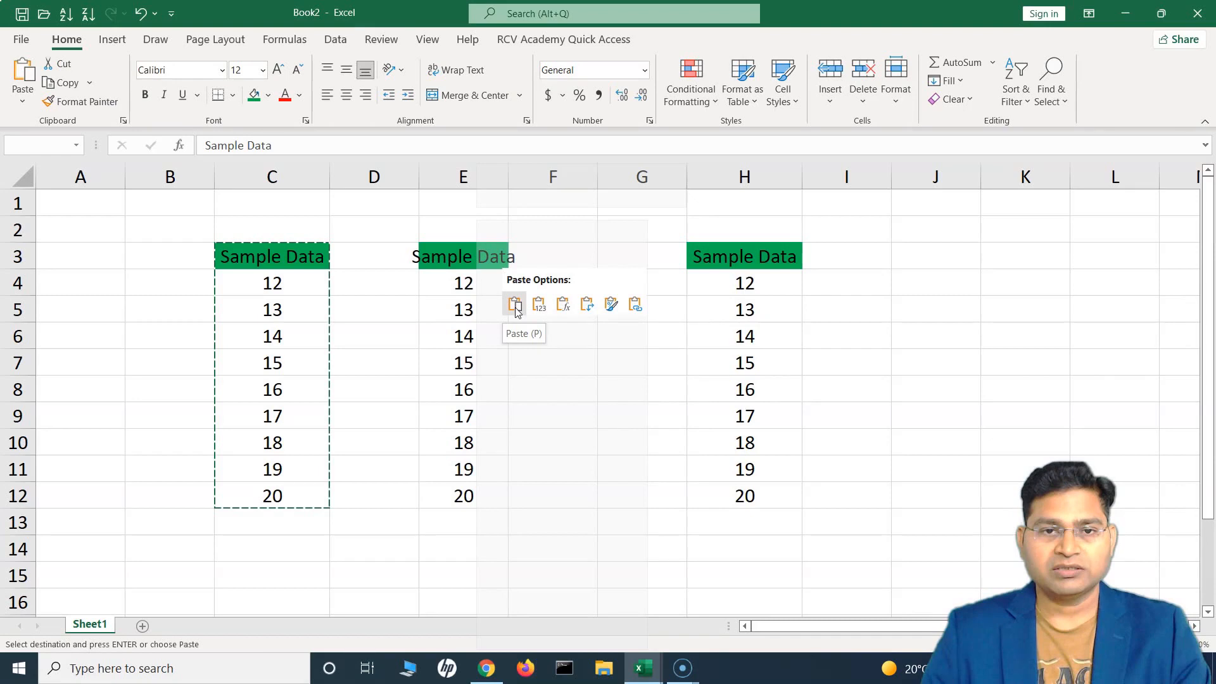
key(Right)
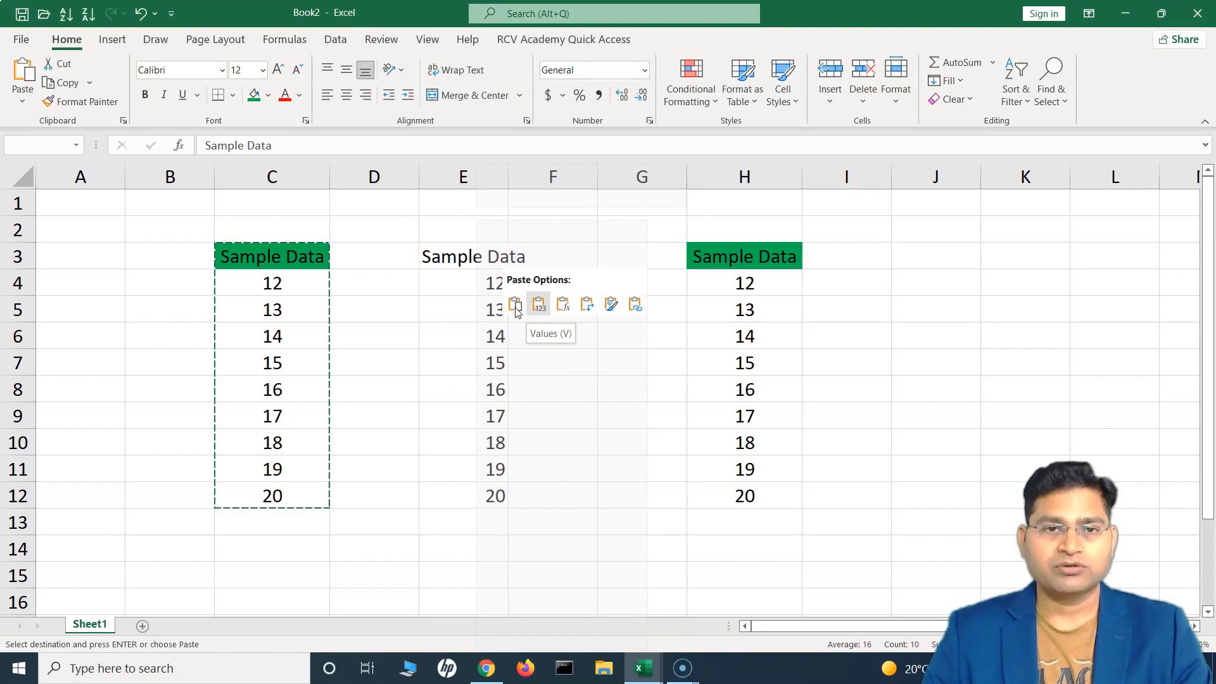
click(542, 310)
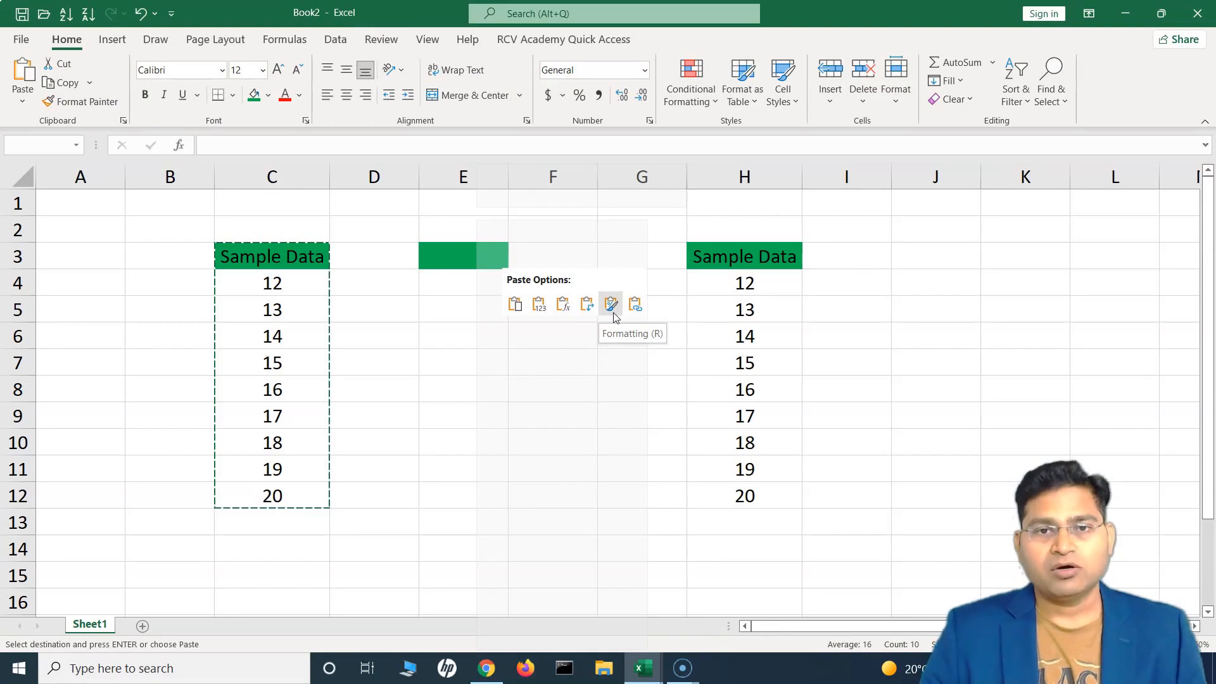
Try pasting only the formatting of the copied list at E3, and undo it
click(612, 306)
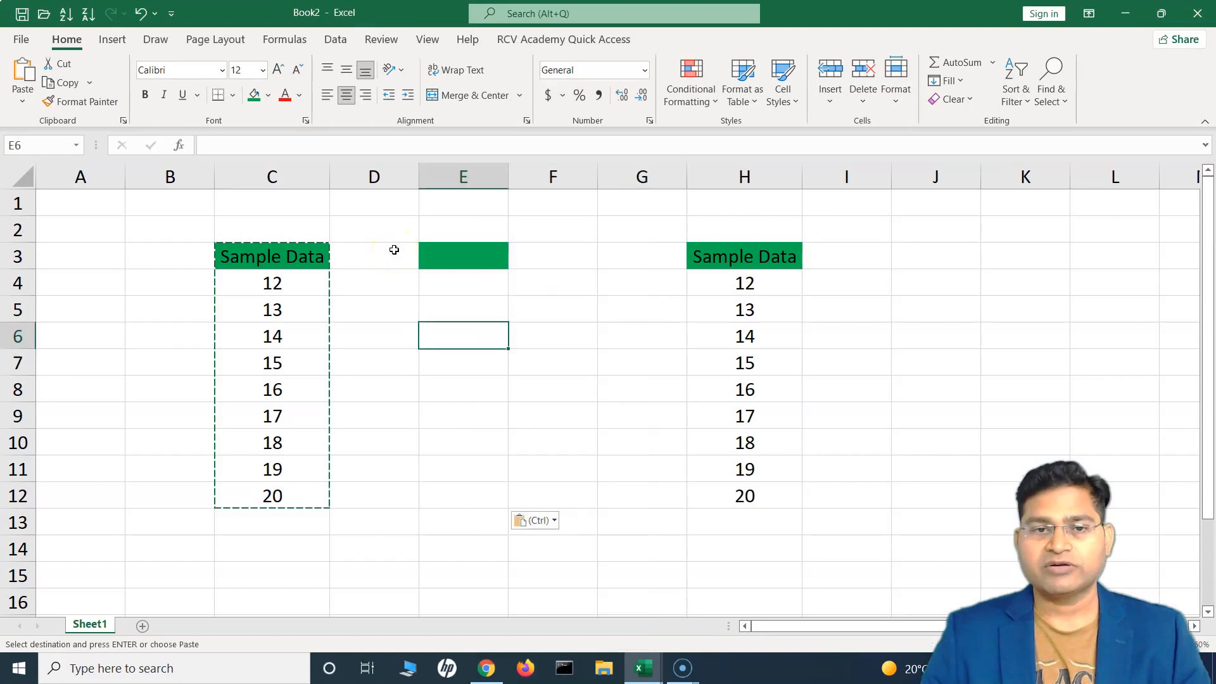
click(473, 262)
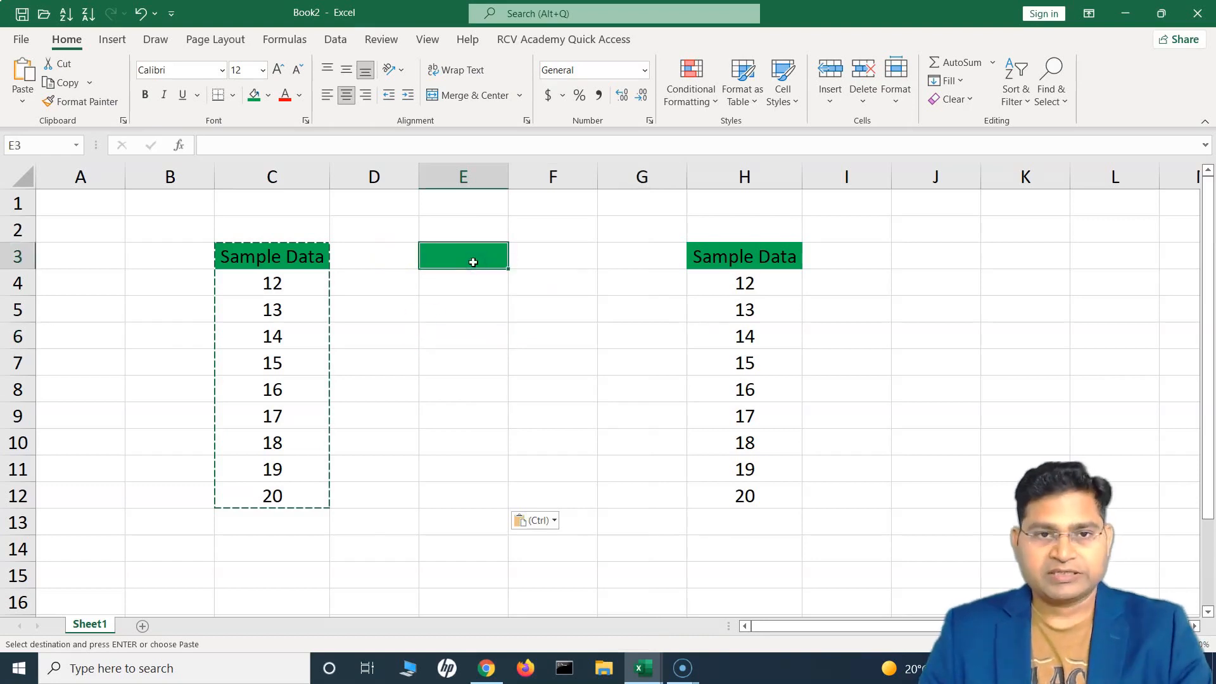
key(ctrl+z)
Copy C3:C12, paste it as a link starting at E3, and autofit the width of column E
shift+click(275, 496)
key(ctrl+c)
click(475, 256)
right_click(475, 255)
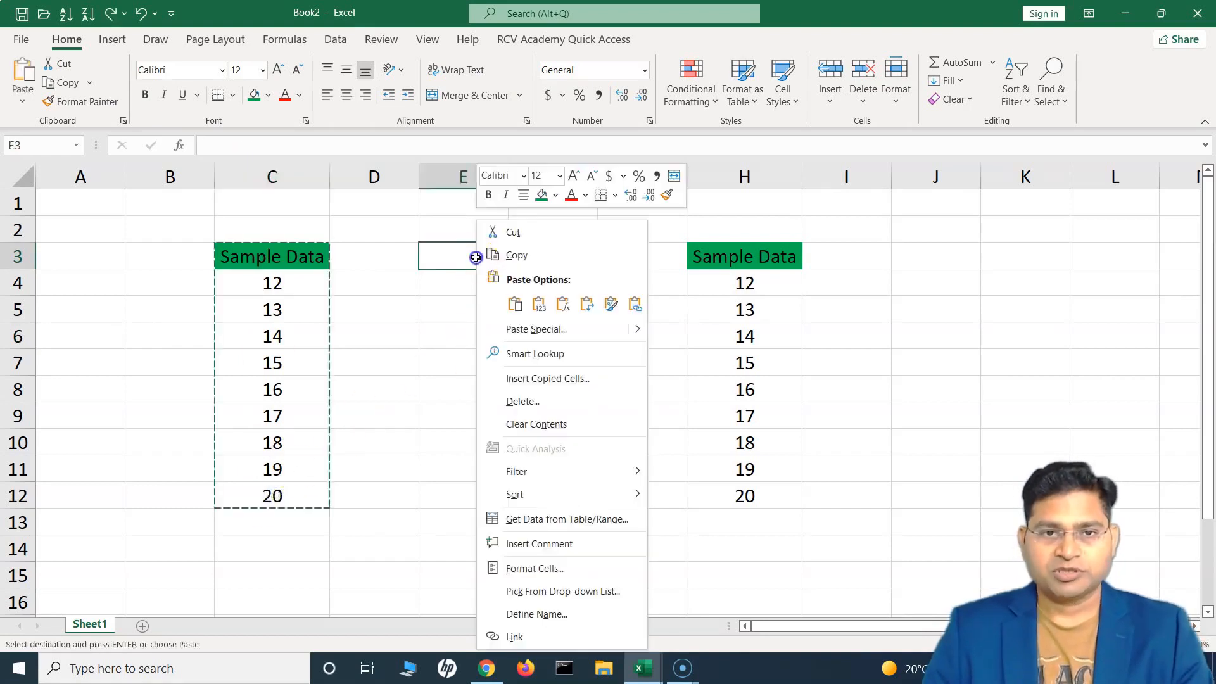
click(636, 306)
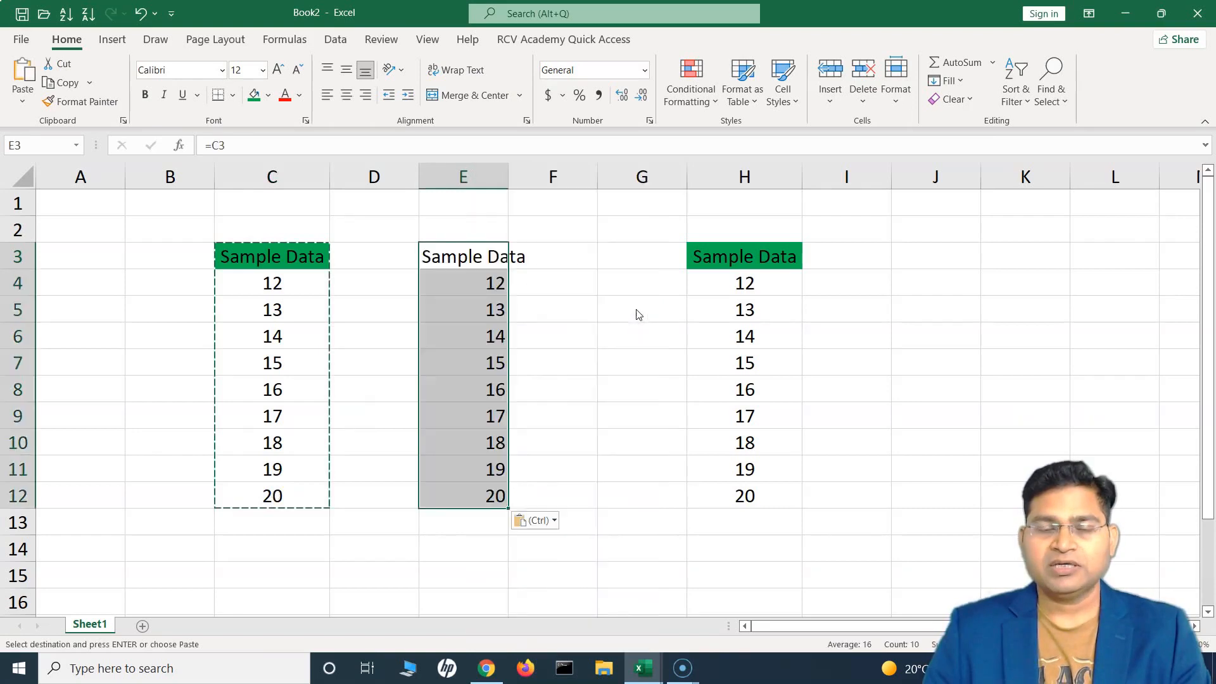
double_click(508, 177)
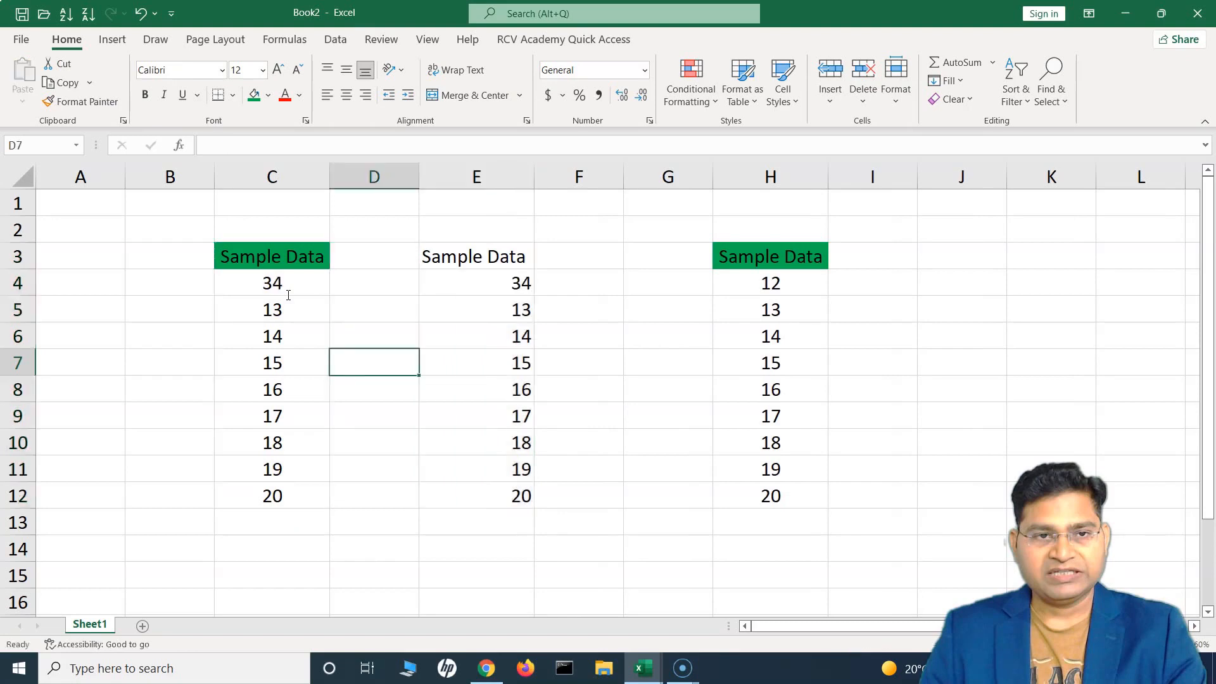
Check the link formula in E4 and clear the linked list from E3:E12
click(496, 283)
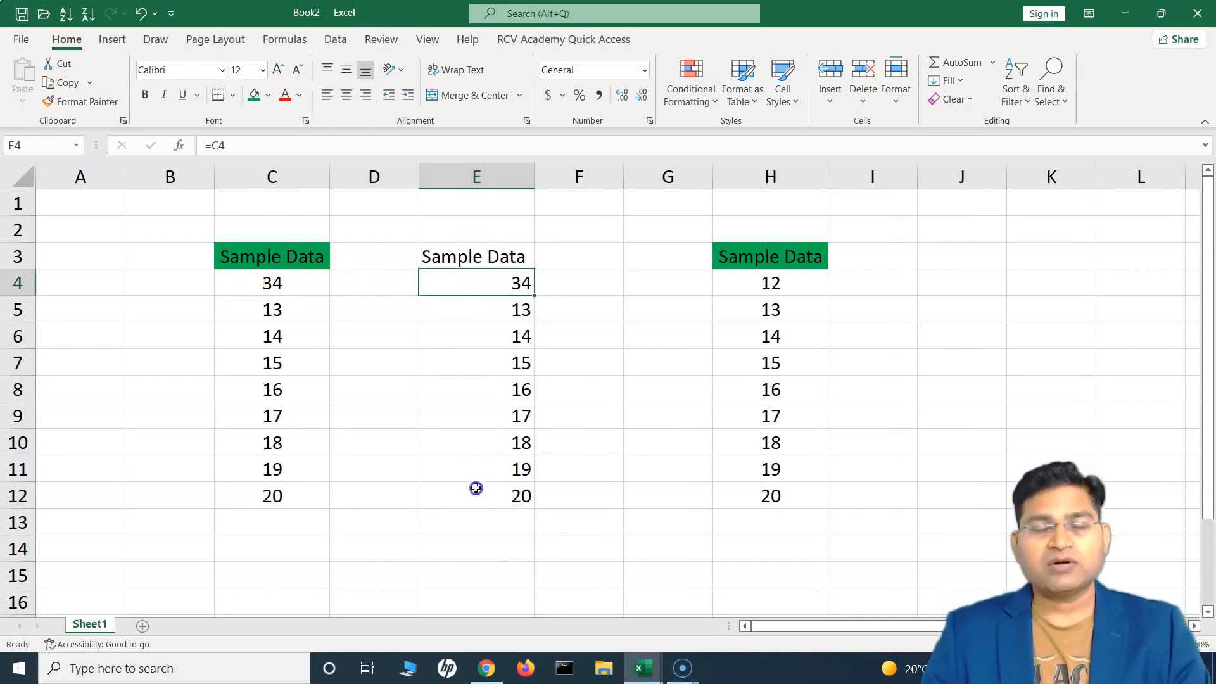
key(ctrl+a)
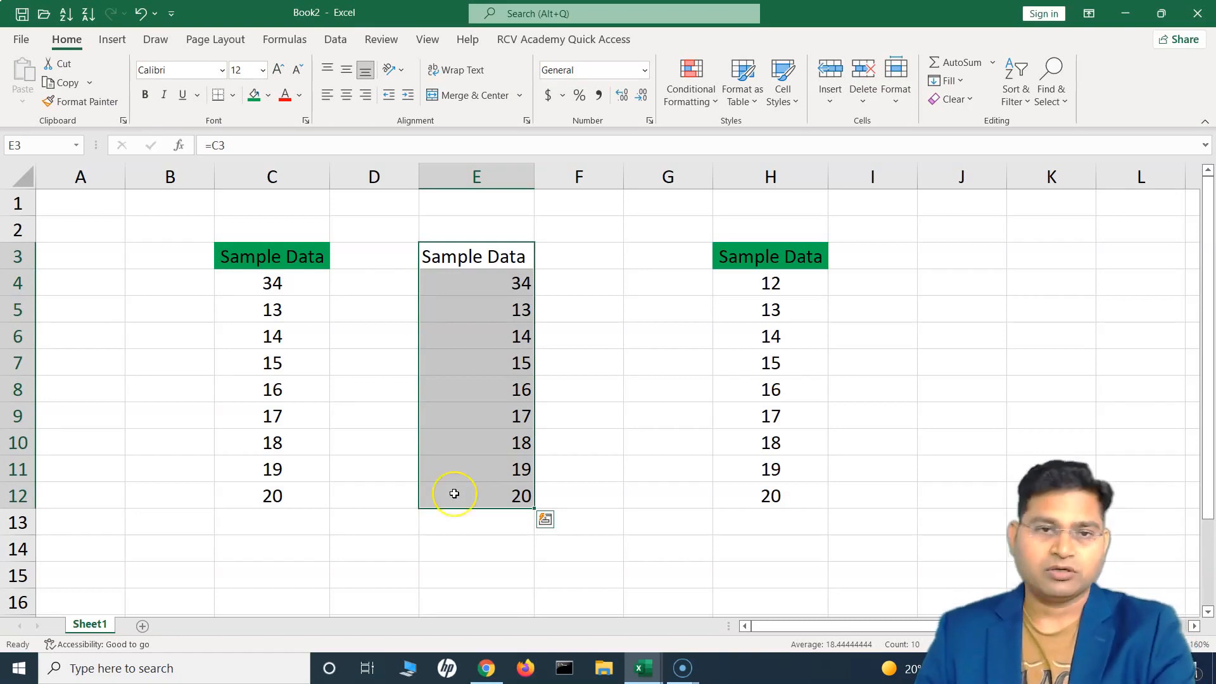
key(ctrl+z)
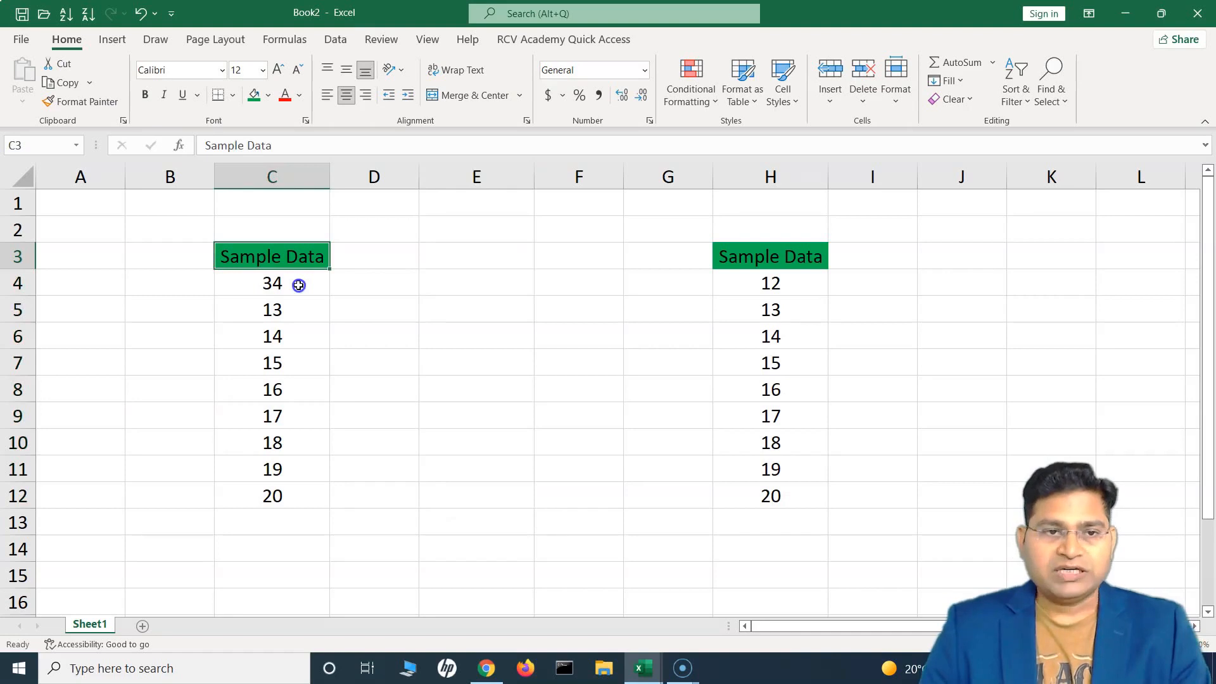
Copy the Sample Data list in C3:C12 again
key(ctrl+shift+Down)
key(ctrl+c)
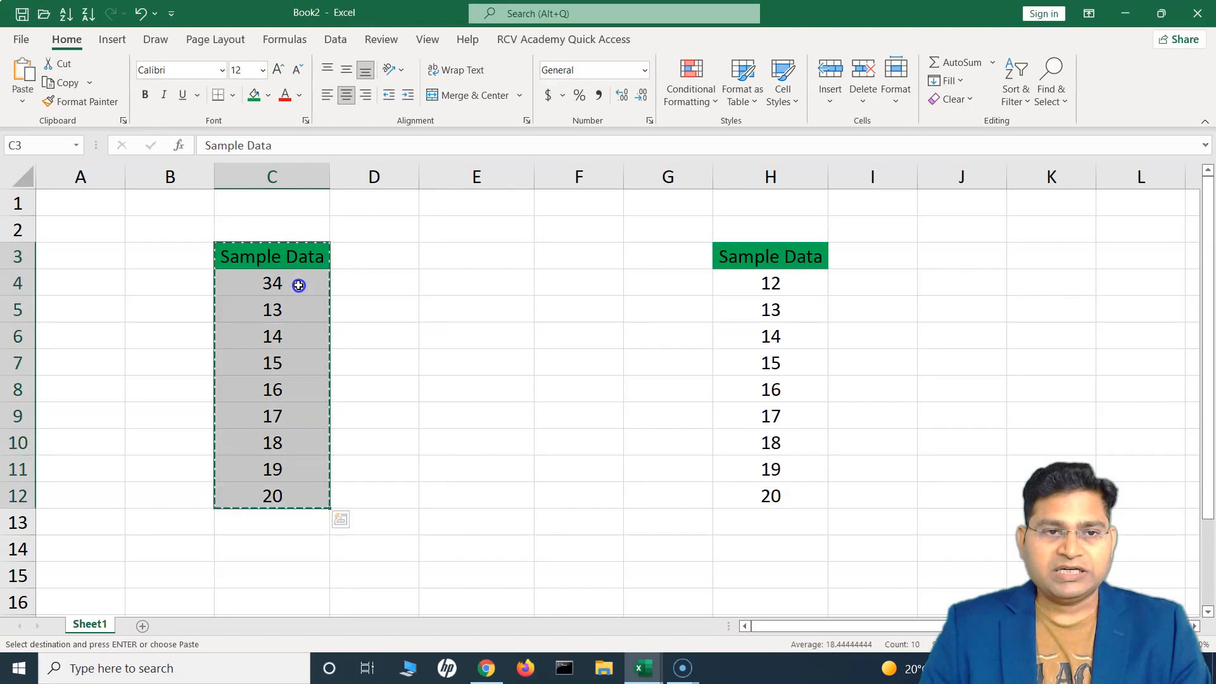
right_click(284, 512)
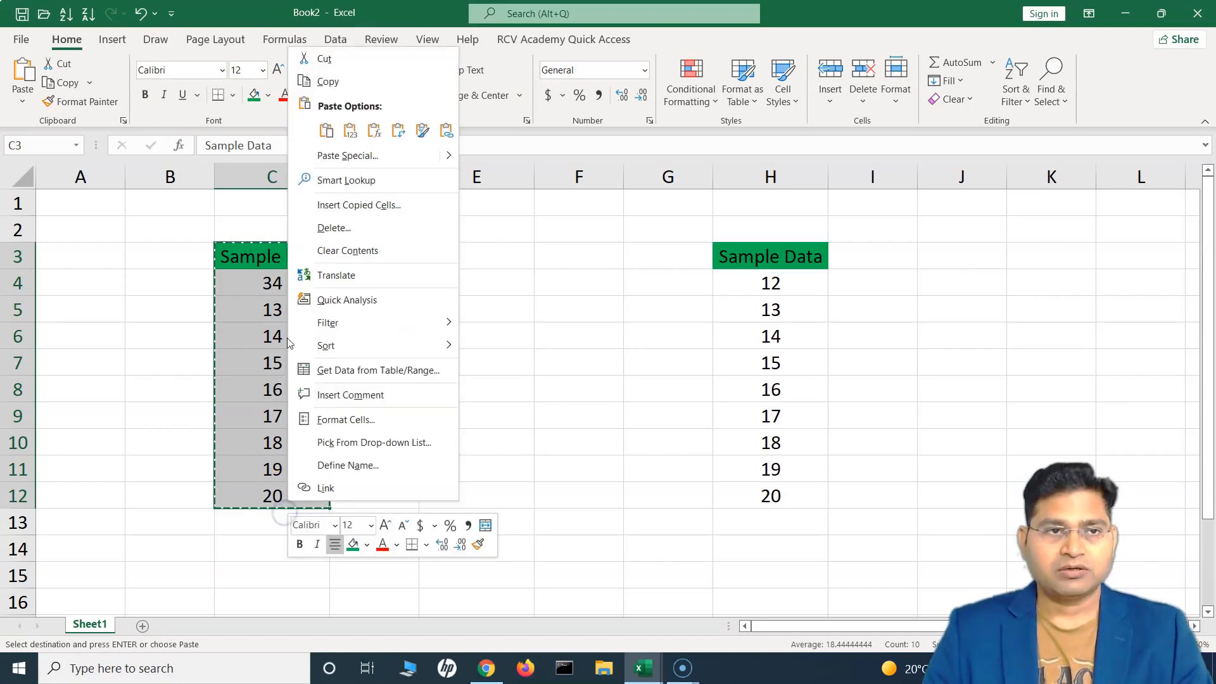
click(187, 394)
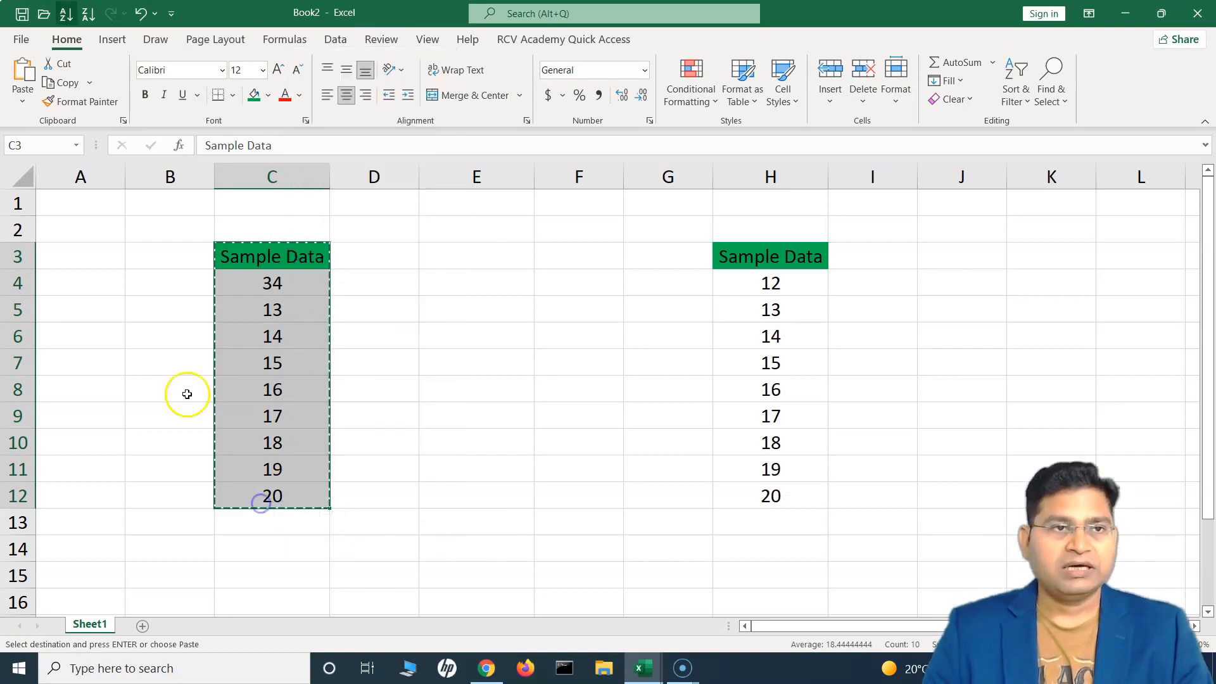
click(64, 88)
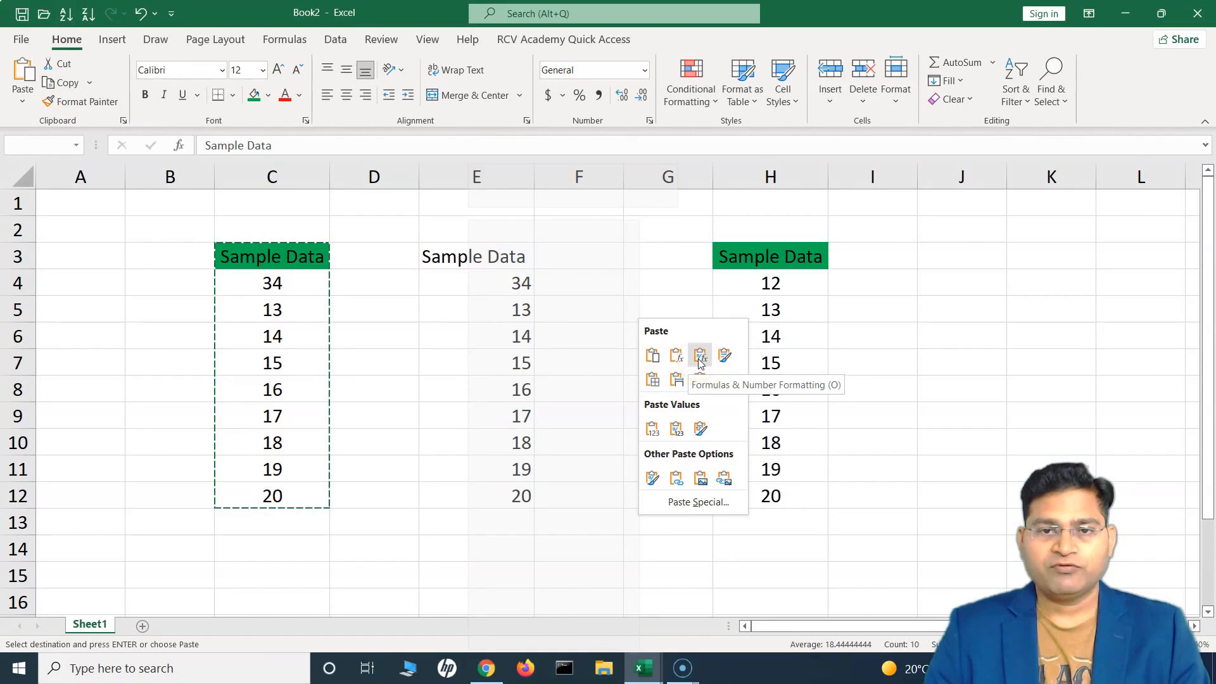
Preview the Keep Source Formatting and No Borders paste options for the copied list at E3, and cancel the copy
key(Right)
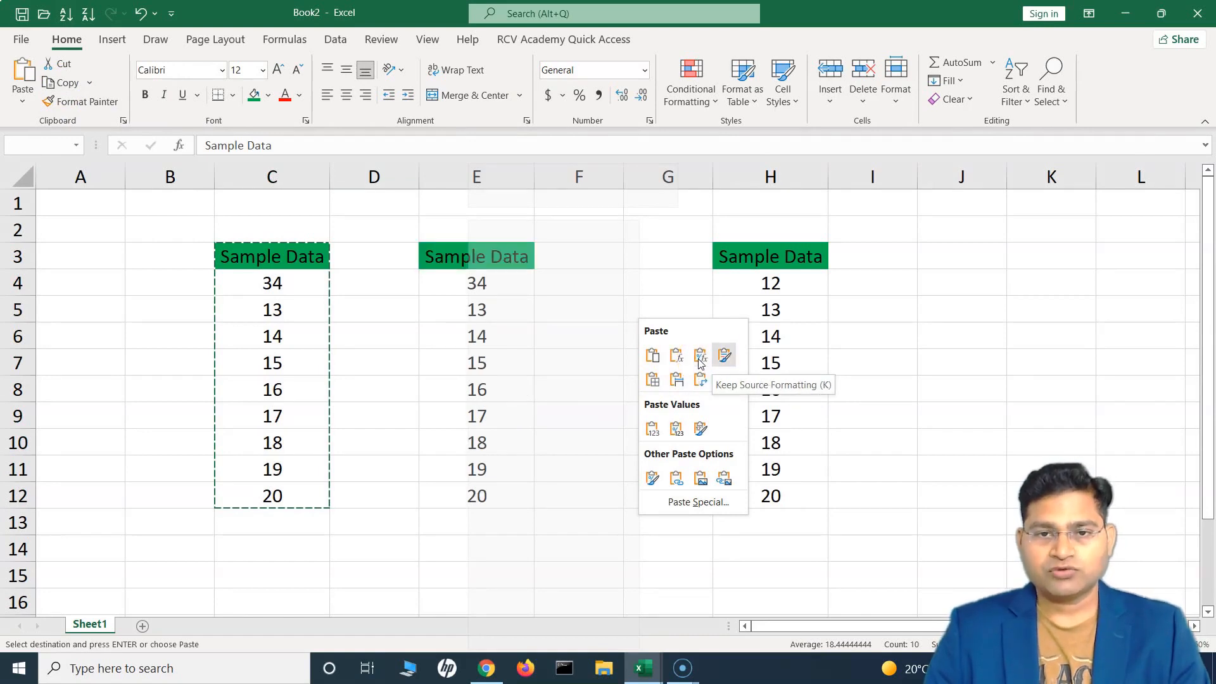
key(Right)
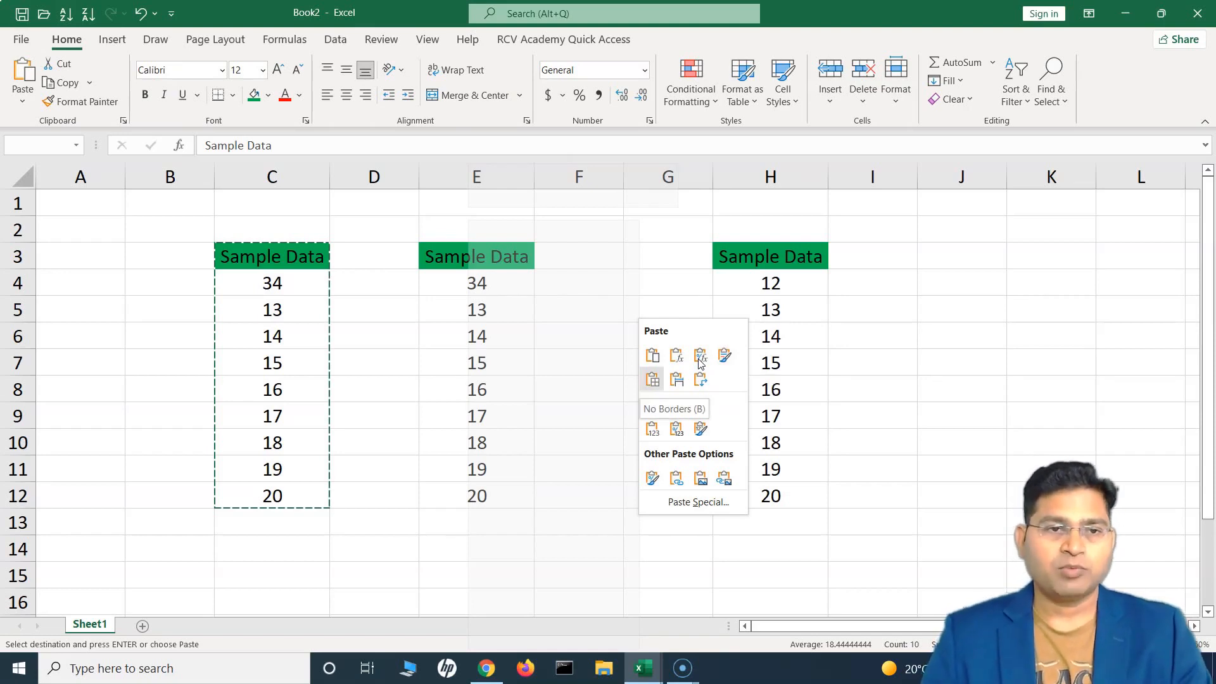
key(Escape)
key(Escape)
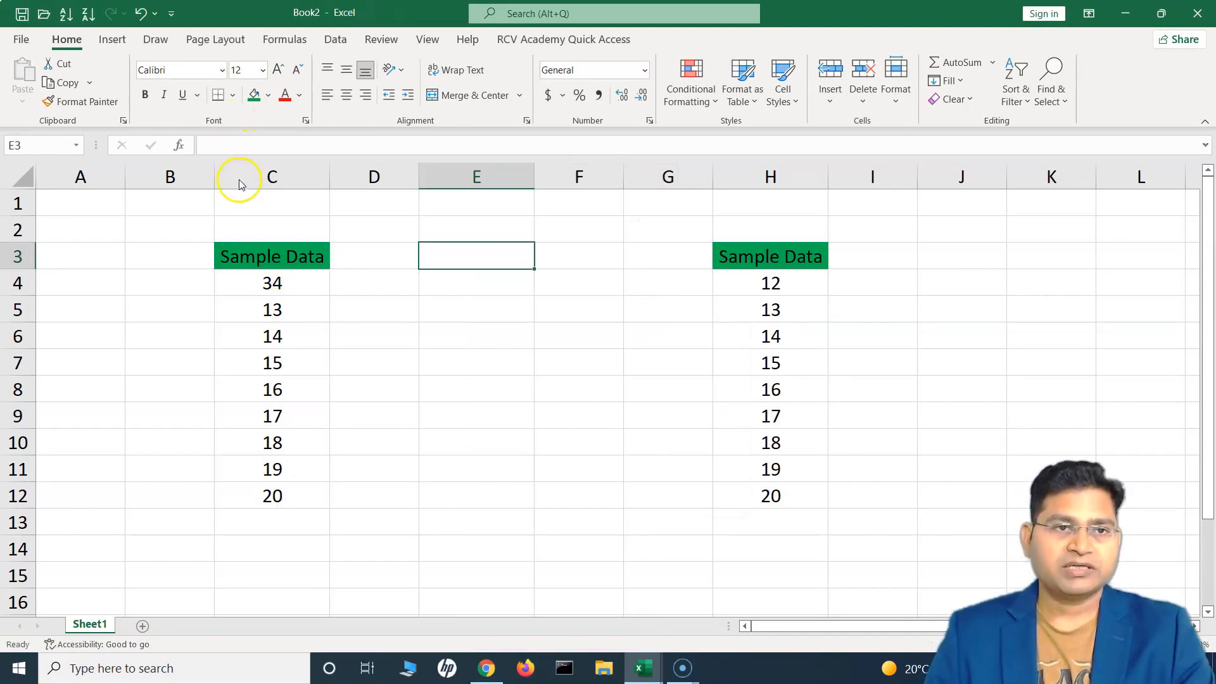
Apply all borders to the numbers in C4:C12
drag(273, 283, 272, 496)
click(233, 95)
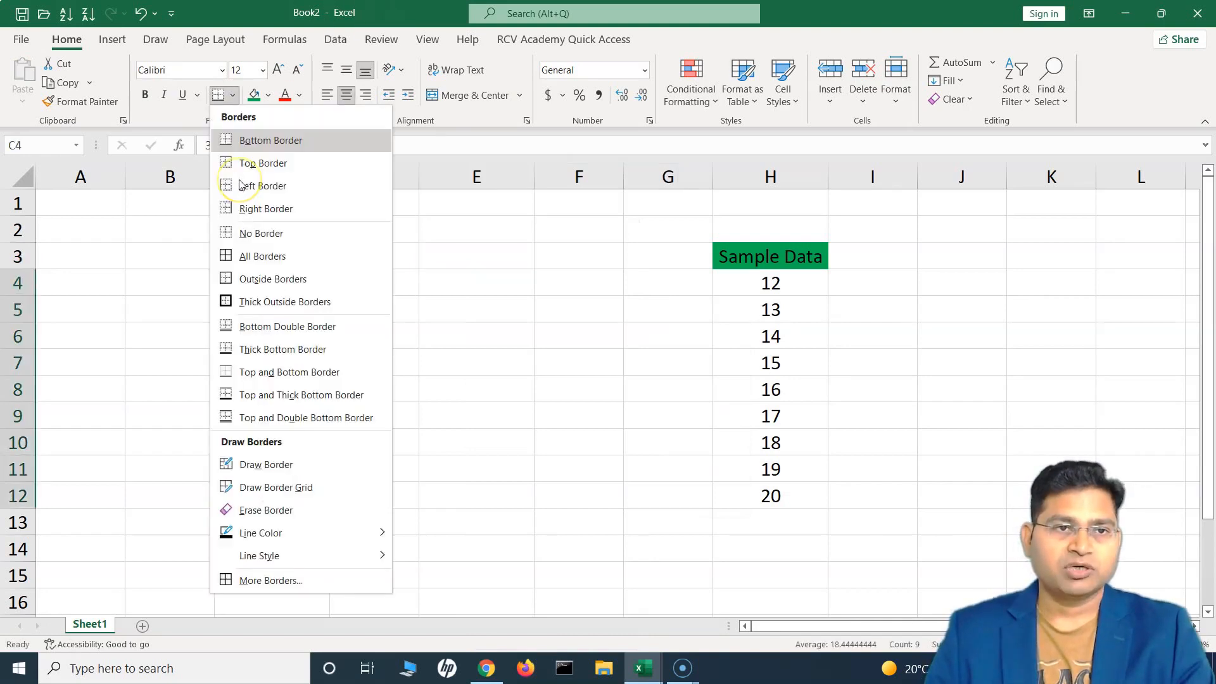
click(278, 265)
Try pasting the bordered list from C3:C12 at E3 with the No Borders option, and undo it
drag(273, 256, 289, 501)
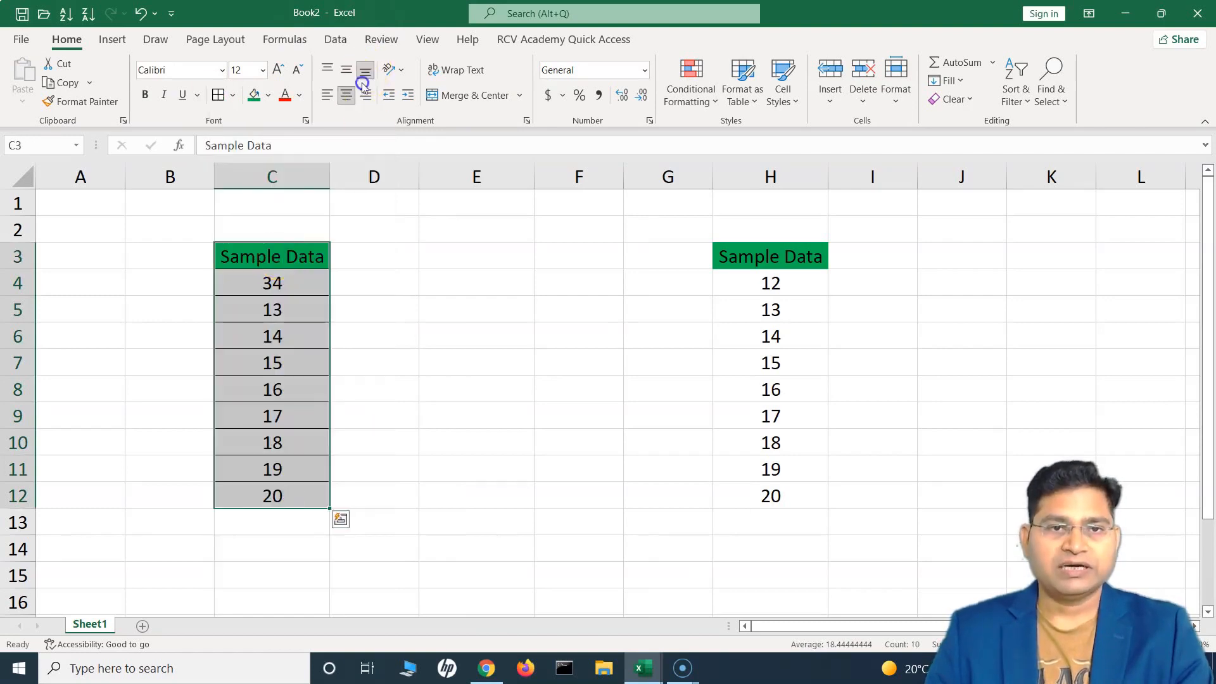
key(ctrl+c)
right_click(480, 256)
mouse_move(557, 329)
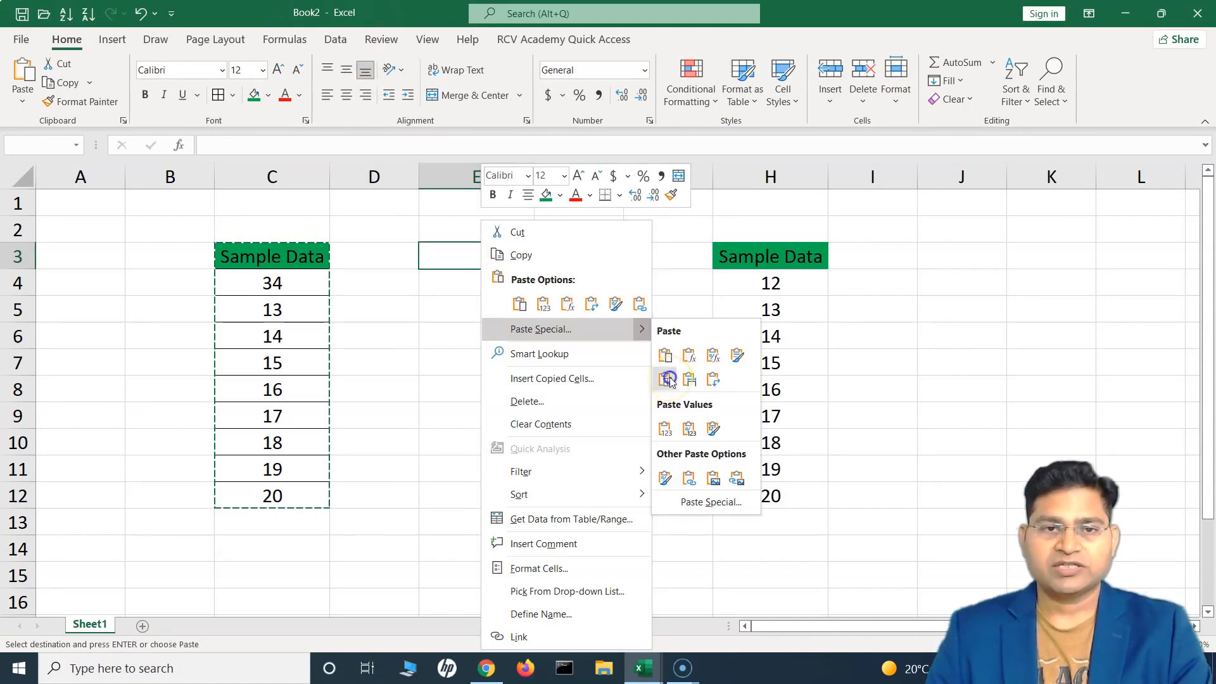
click(670, 380)
click(646, 412)
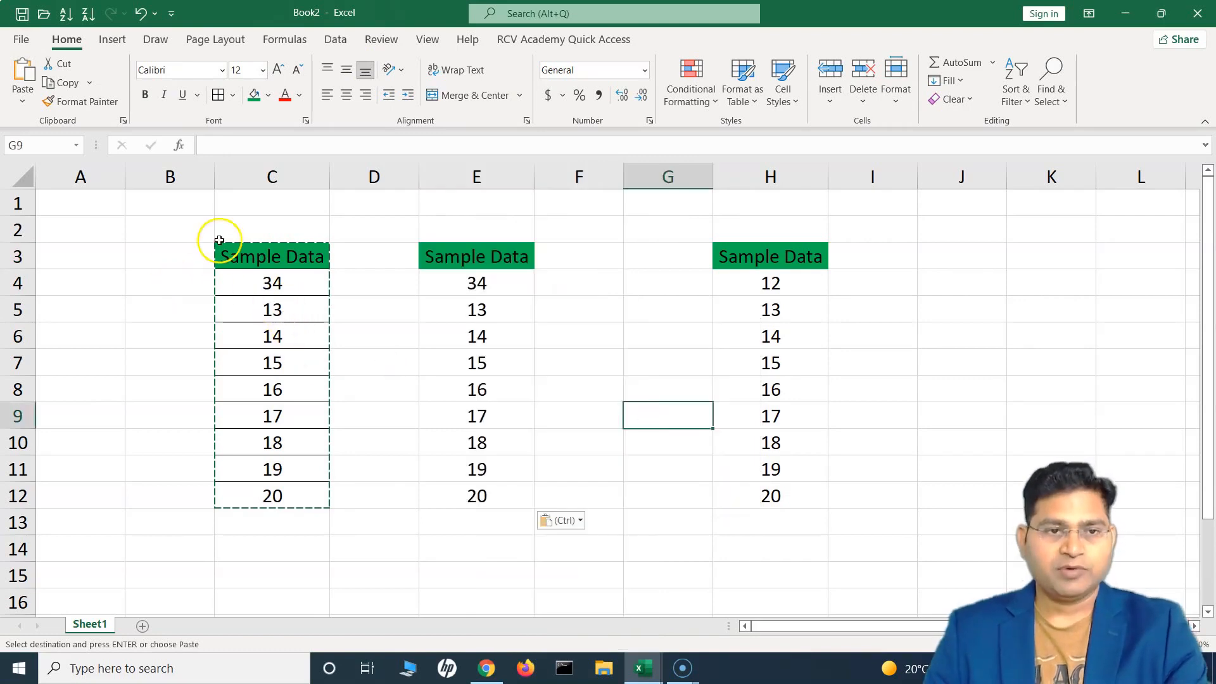
click(393, 358)
key(Escape)
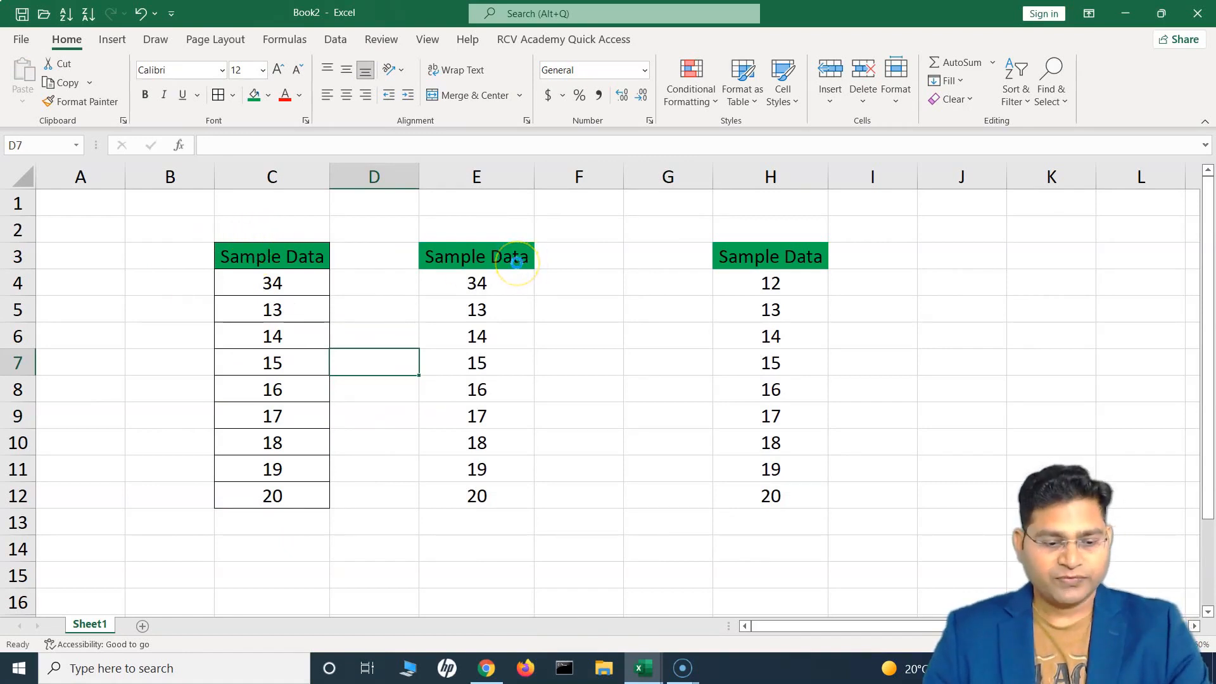
key(ctrl+z)
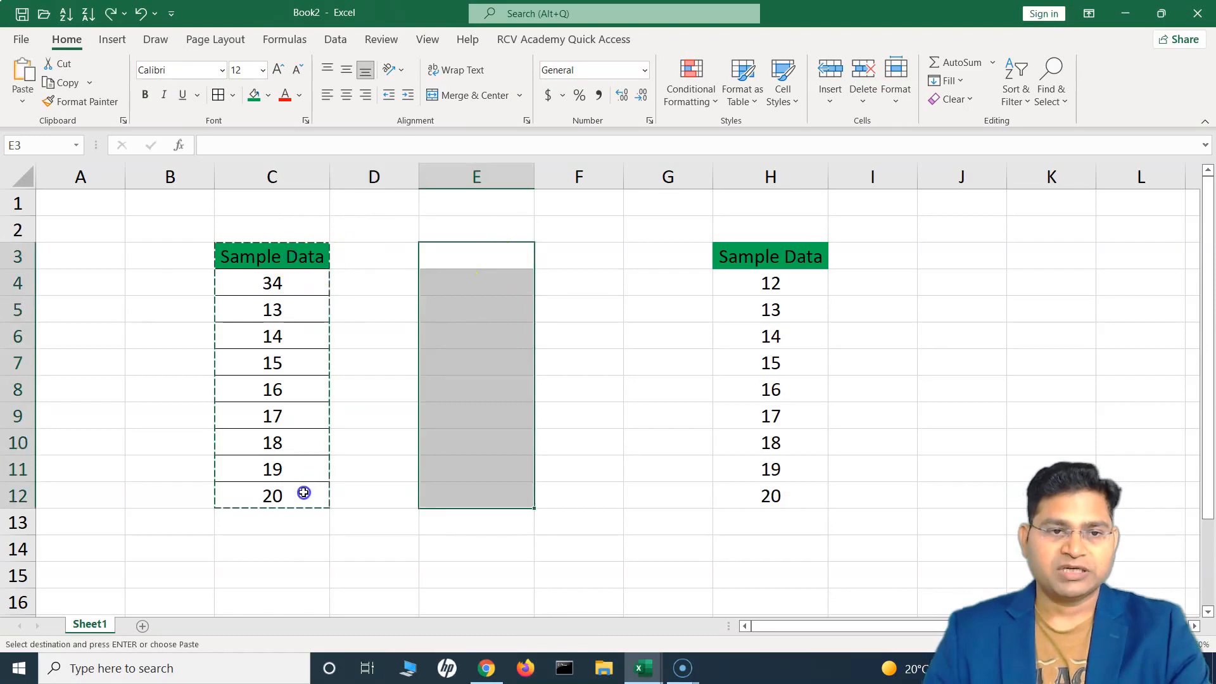
Preview the Keep Source Column Widths paste option for the copied list at E3, and cancel the copy
key(Down)
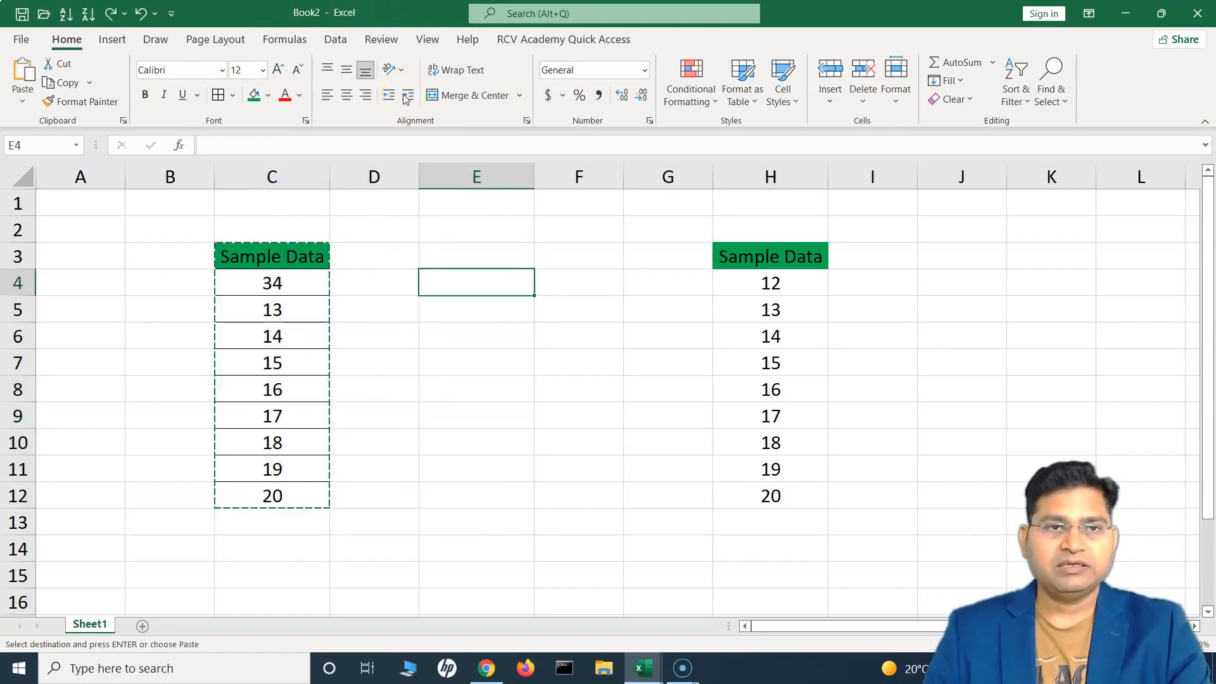
click(510, 255)
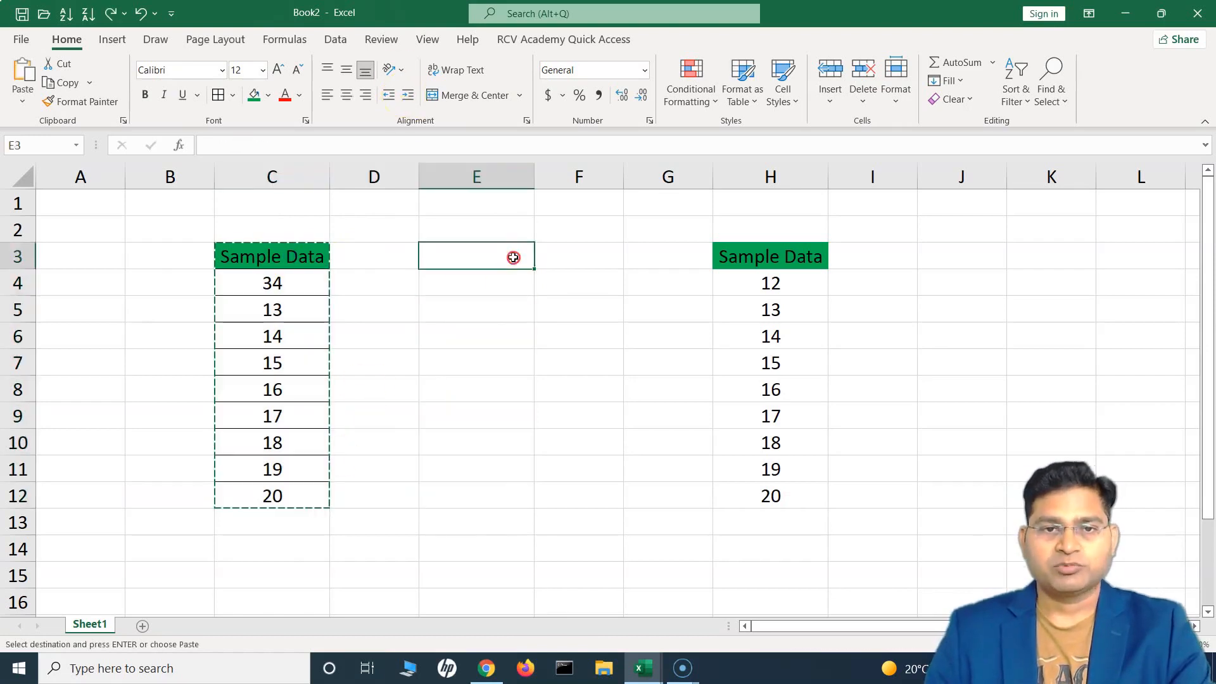
right_click(676, 340)
mouse_move(676, 333)
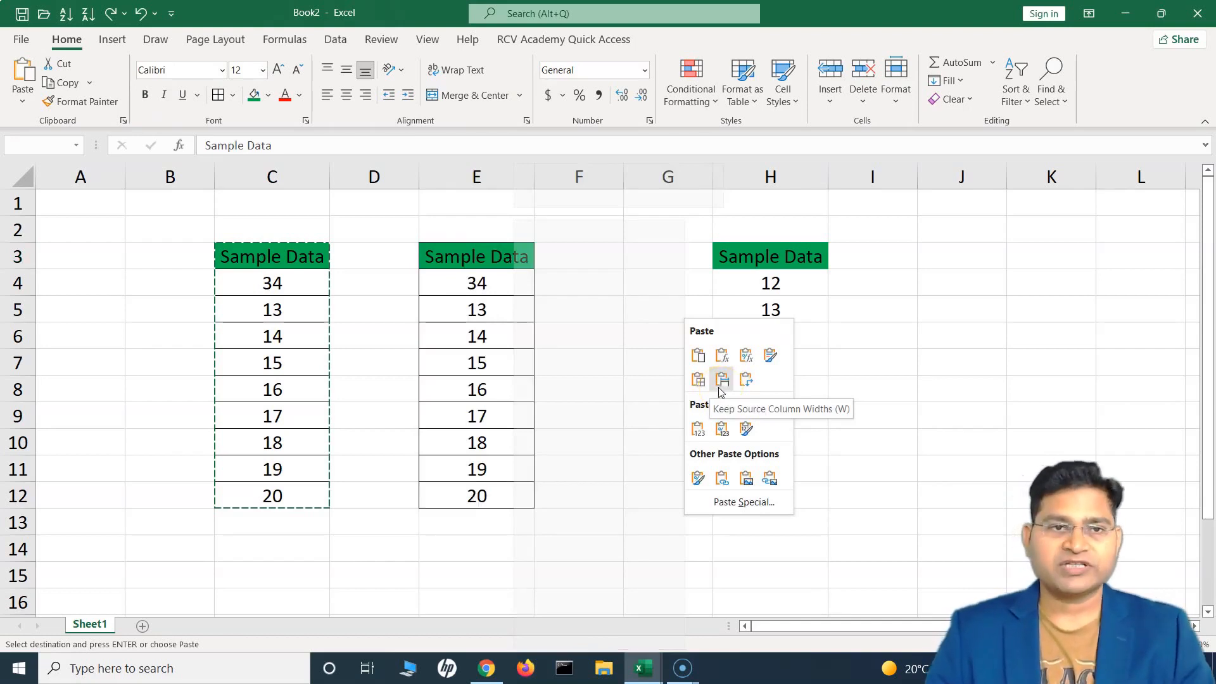
key(Escape)
key(Escape)
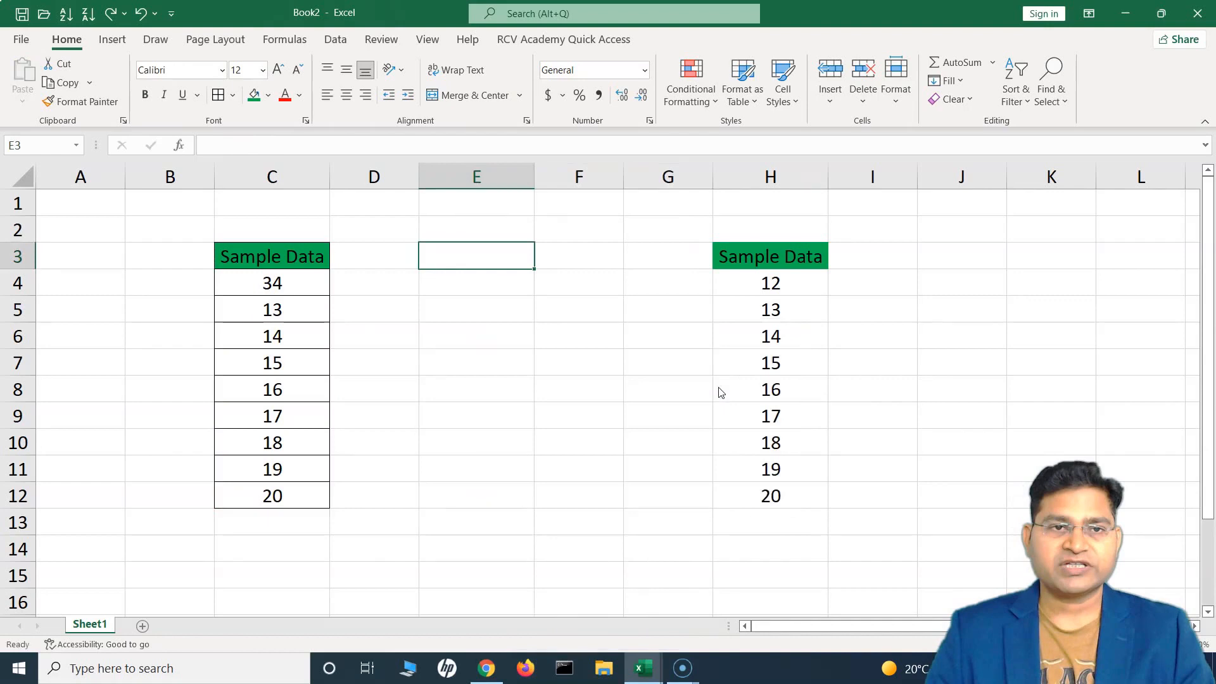
Widen column C, then copy C3:C12 and paste it at F3 with Keep Source Column Widths
drag(322, 257, 355, 496)
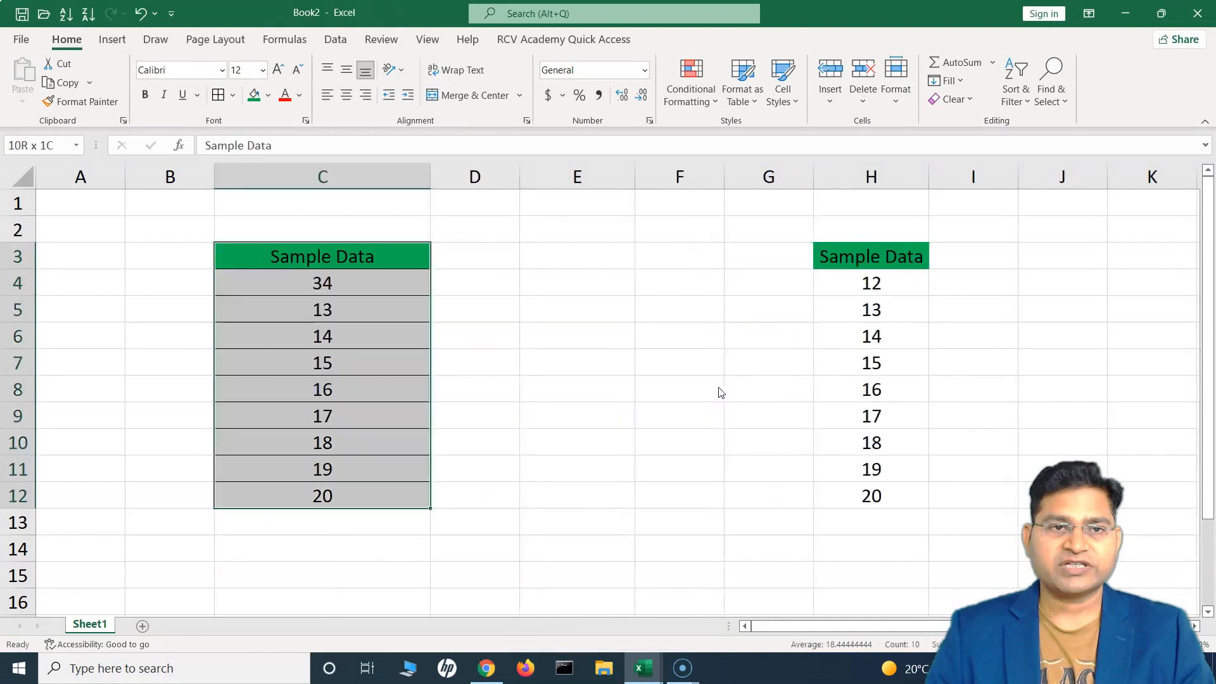
right_click(361, 497)
click(415, 80)
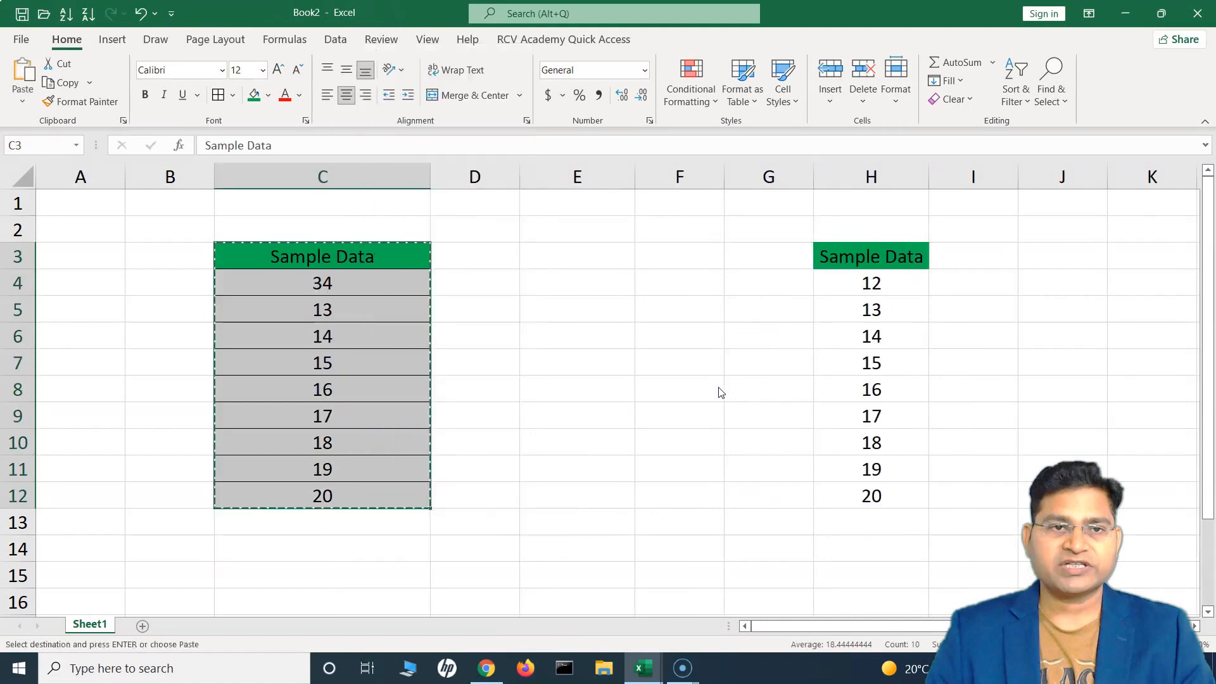
right_click(658, 256)
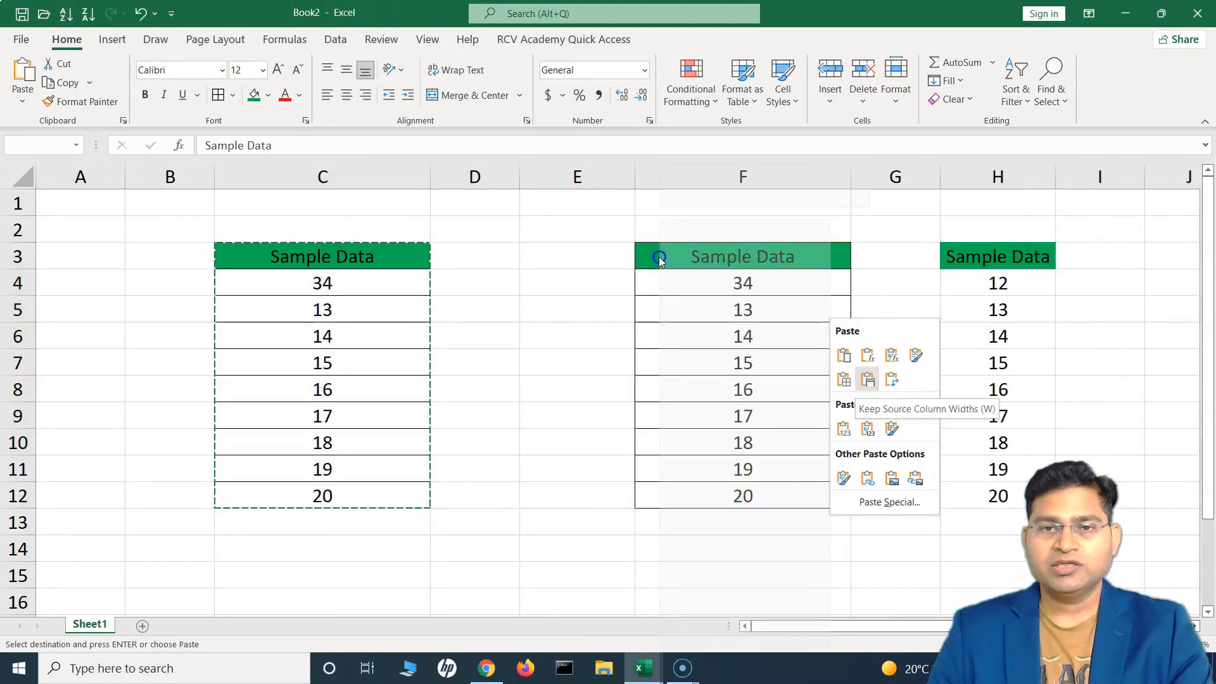
key(Return)
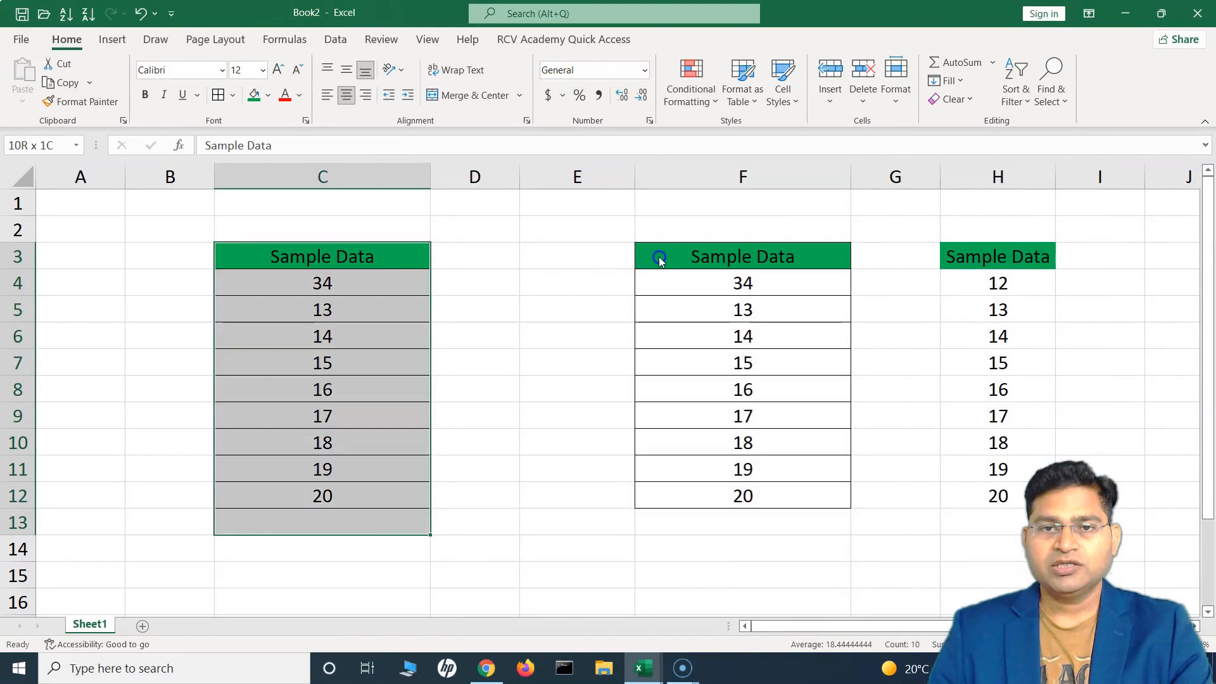
Copy C3:C12 and paste it transposed as a row starting at C16
right_click(402, 260)
click(437, 228)
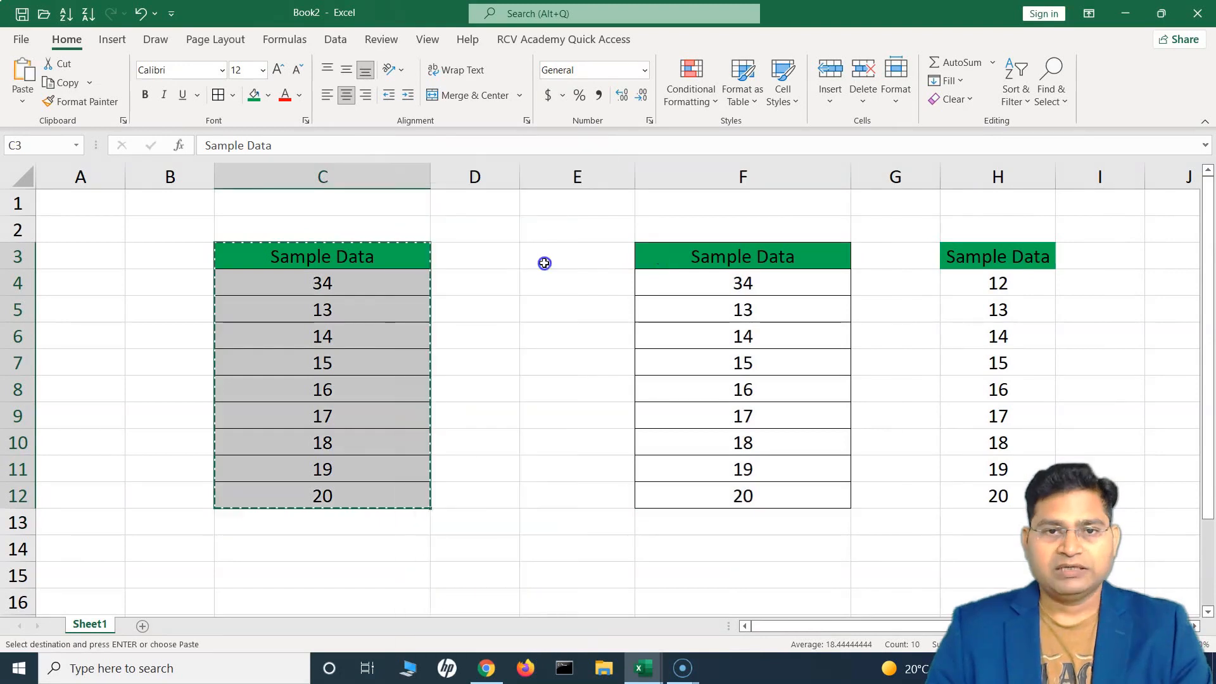
right_click(544, 262)
mouse_move(608, 330)
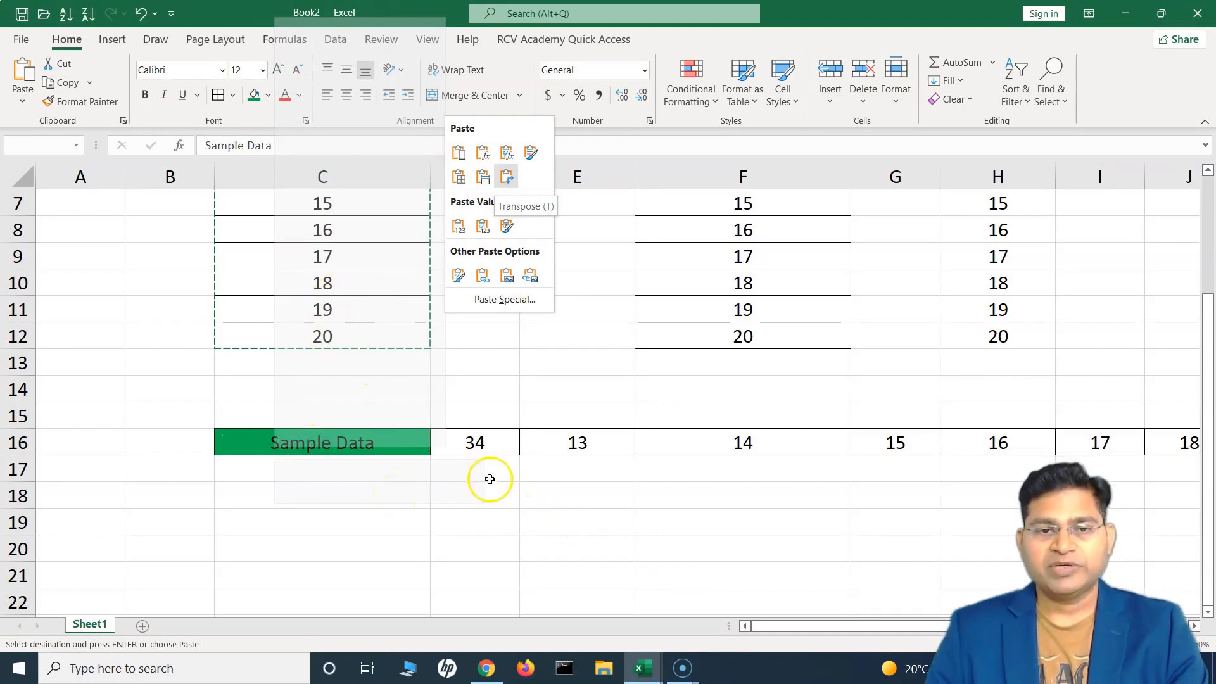
mouse_move(858, 627)
mouse_down()
mouse_move(950, 626)
mouse_move(858, 627)
mouse_up()
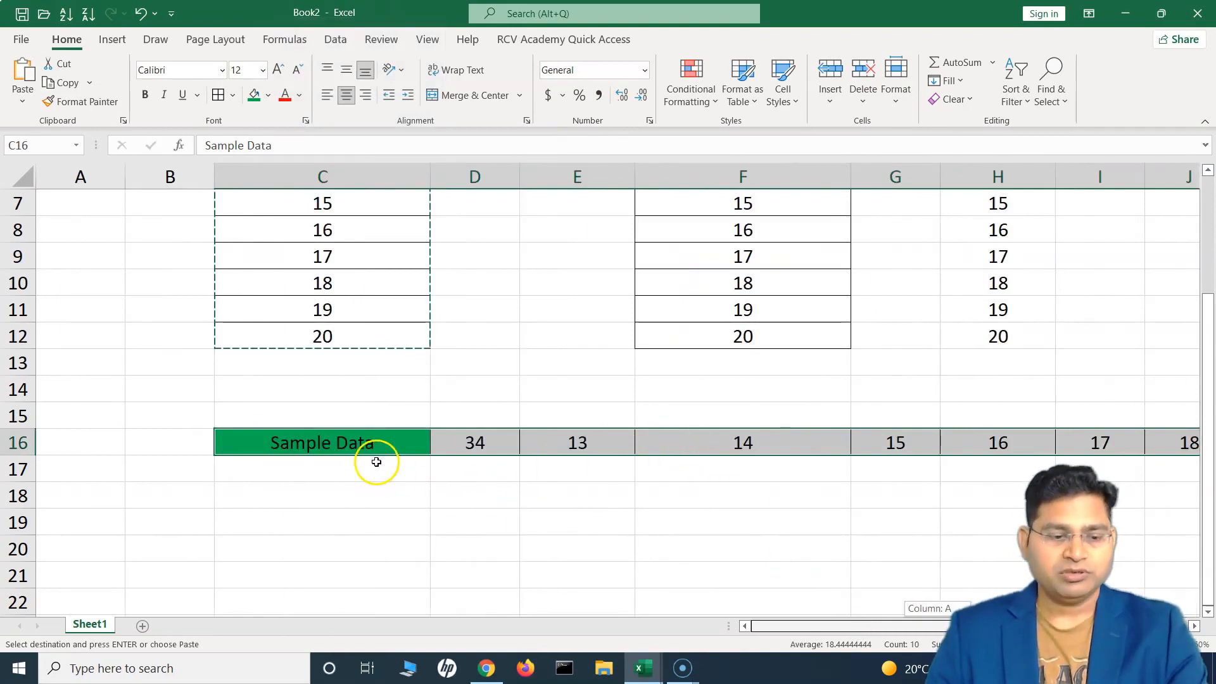
Copy C3:C12 again and look at the Values paste option for E3
right_click(377, 462)
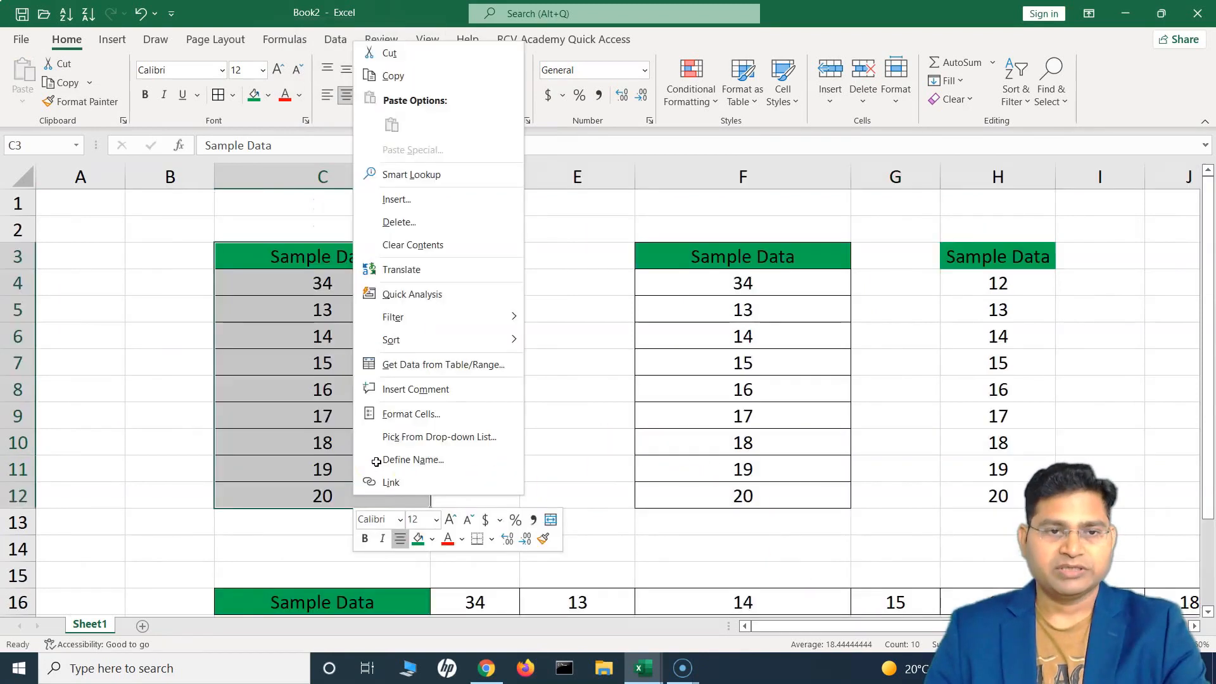
key(ctrl+c)
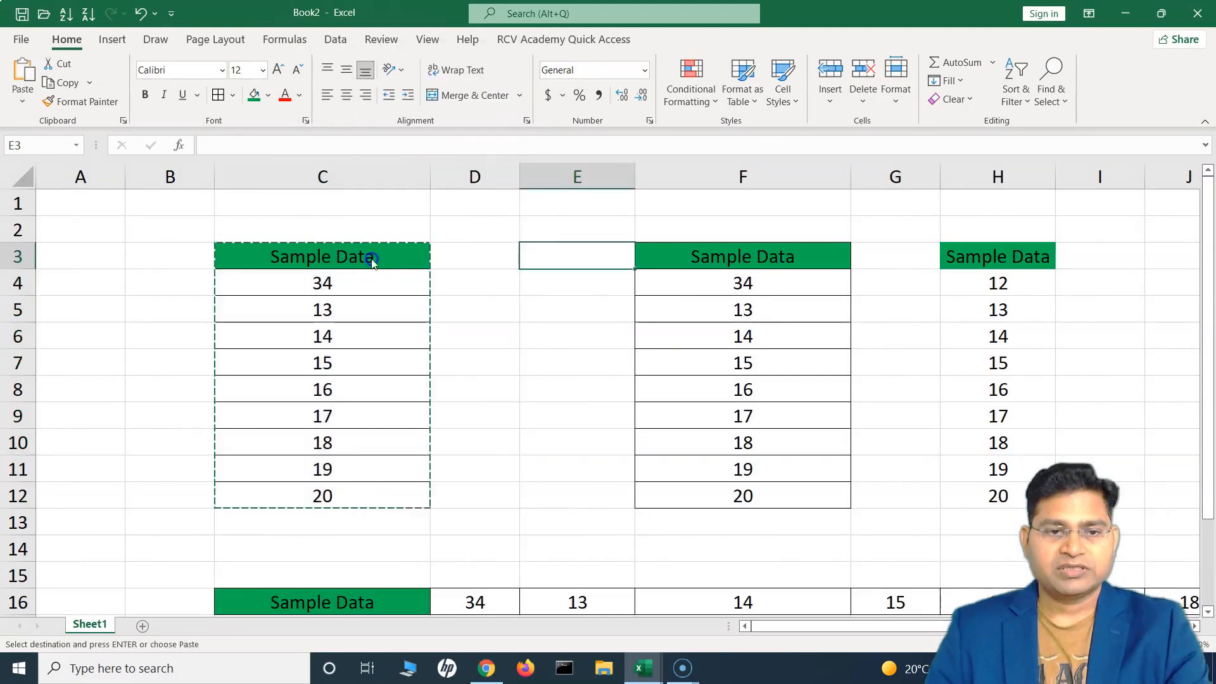
click(541, 261)
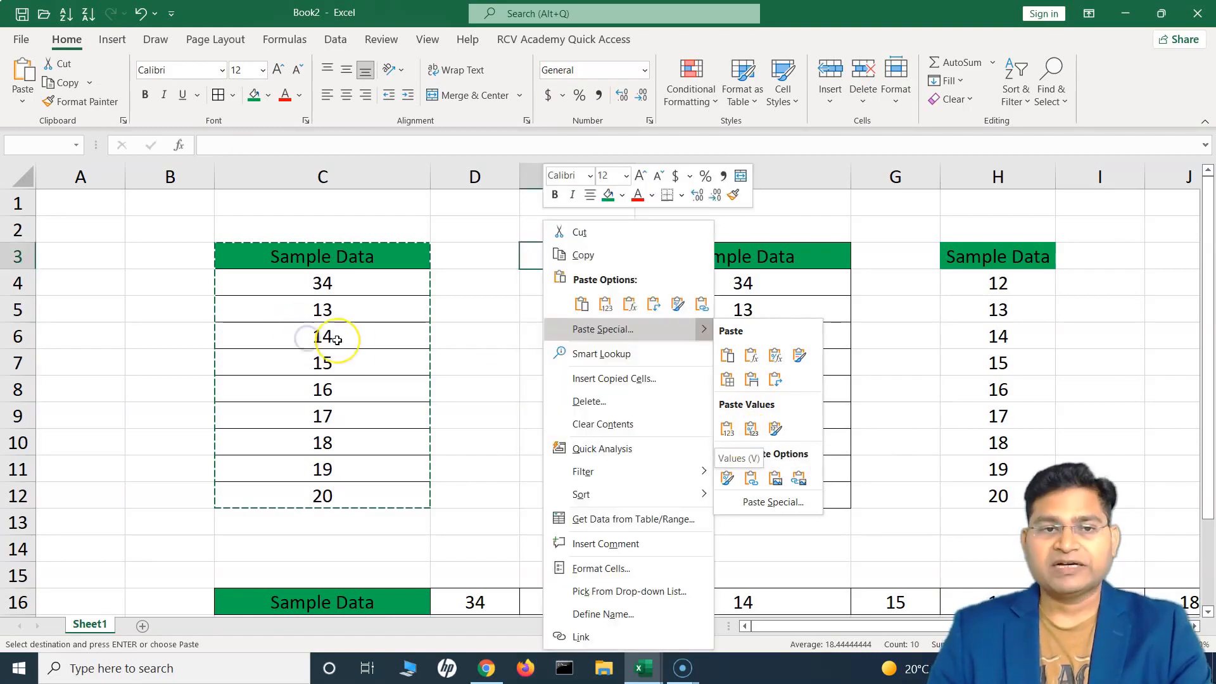
Change C7 to 15% and C8 to $16
double_click(308, 366)
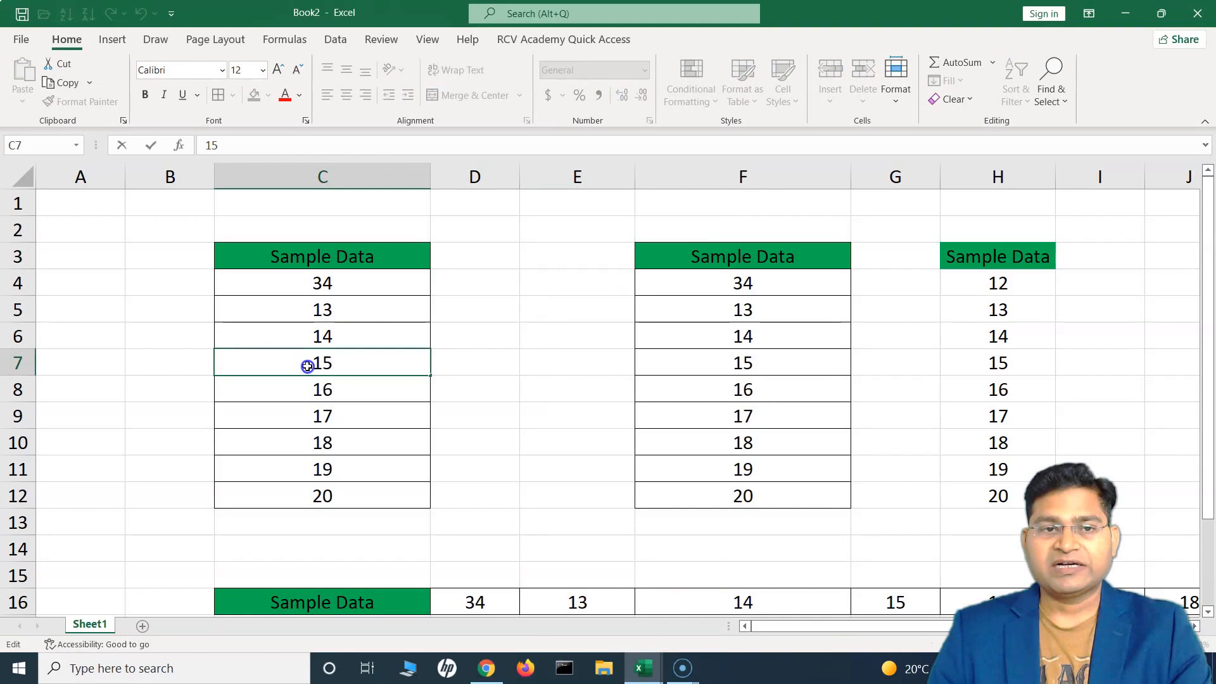
text(%)
click(320, 393)
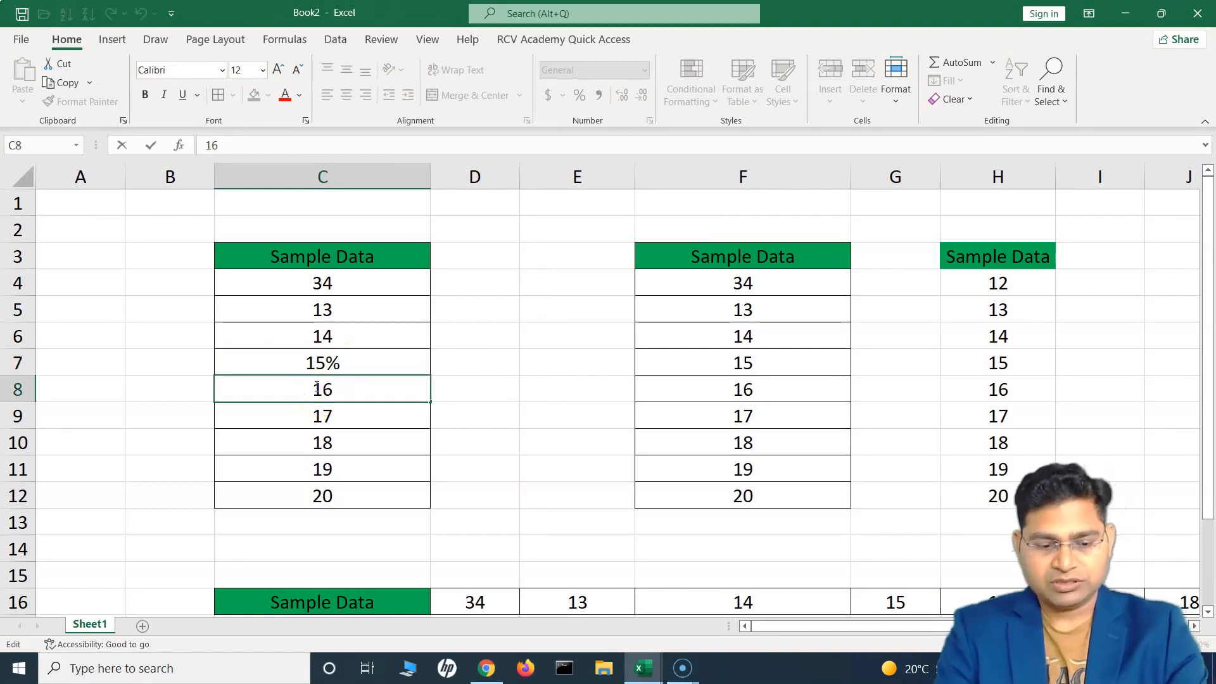
text($)
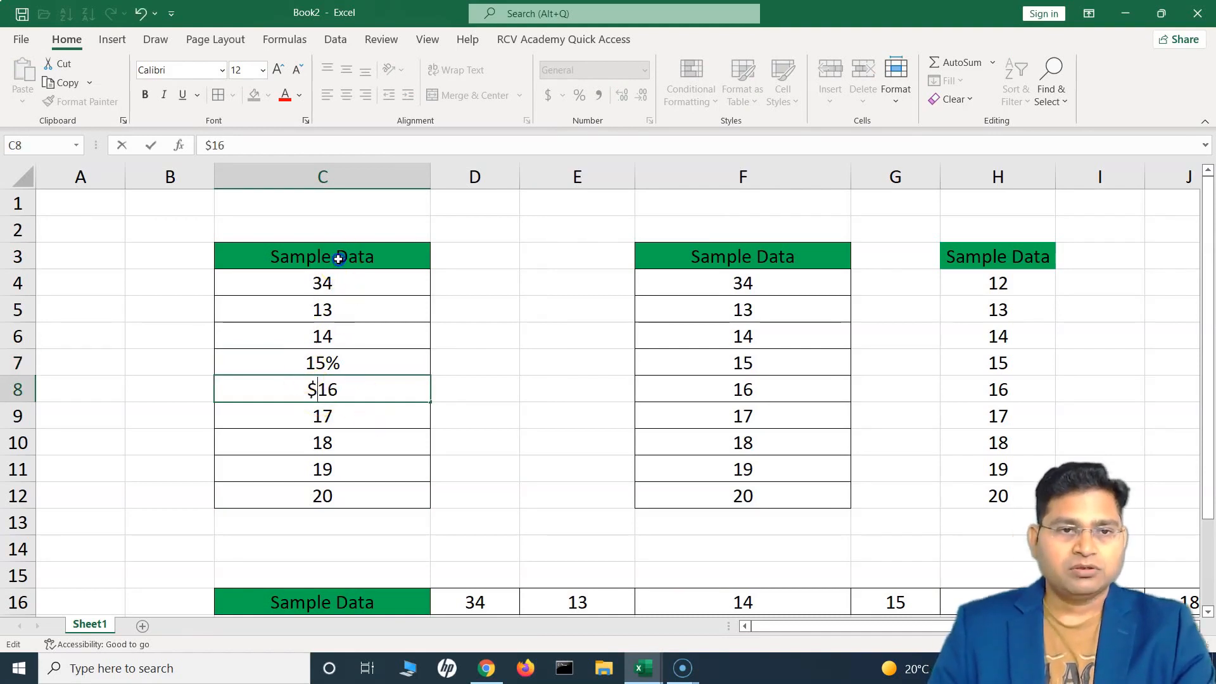
Try pasting only the values of C3:C12 starting at E3, and undo it
drag(339, 258, 330, 505)
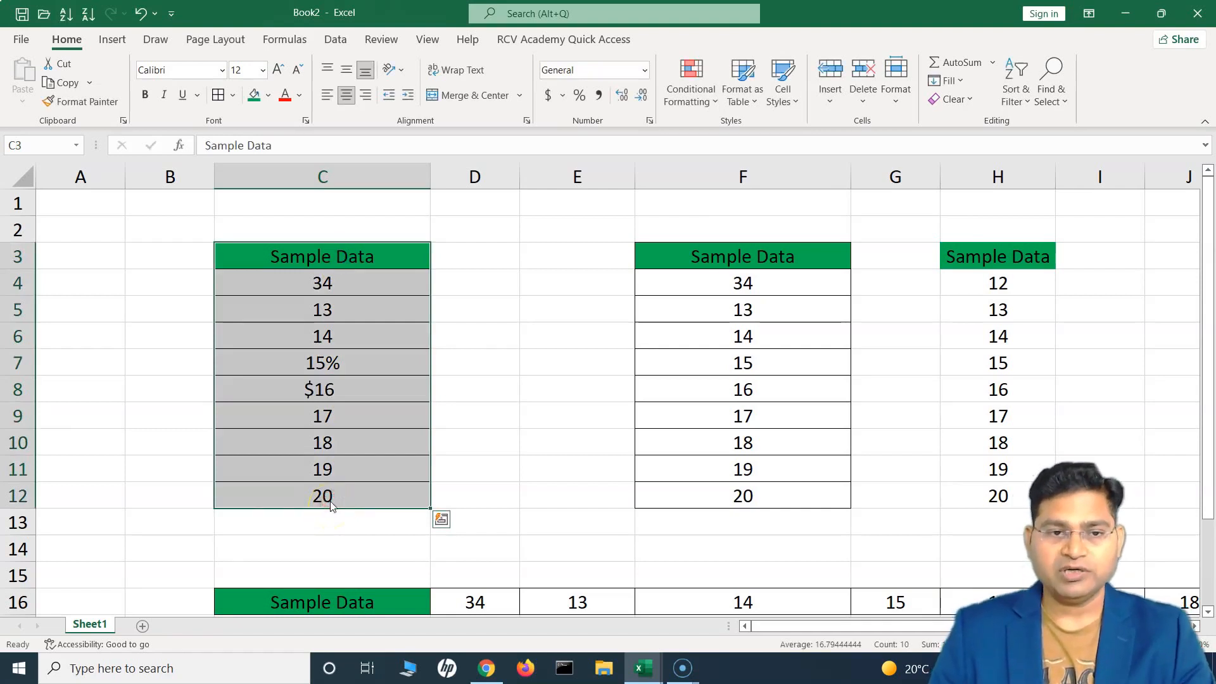
key(ctrl+c)
click(586, 258)
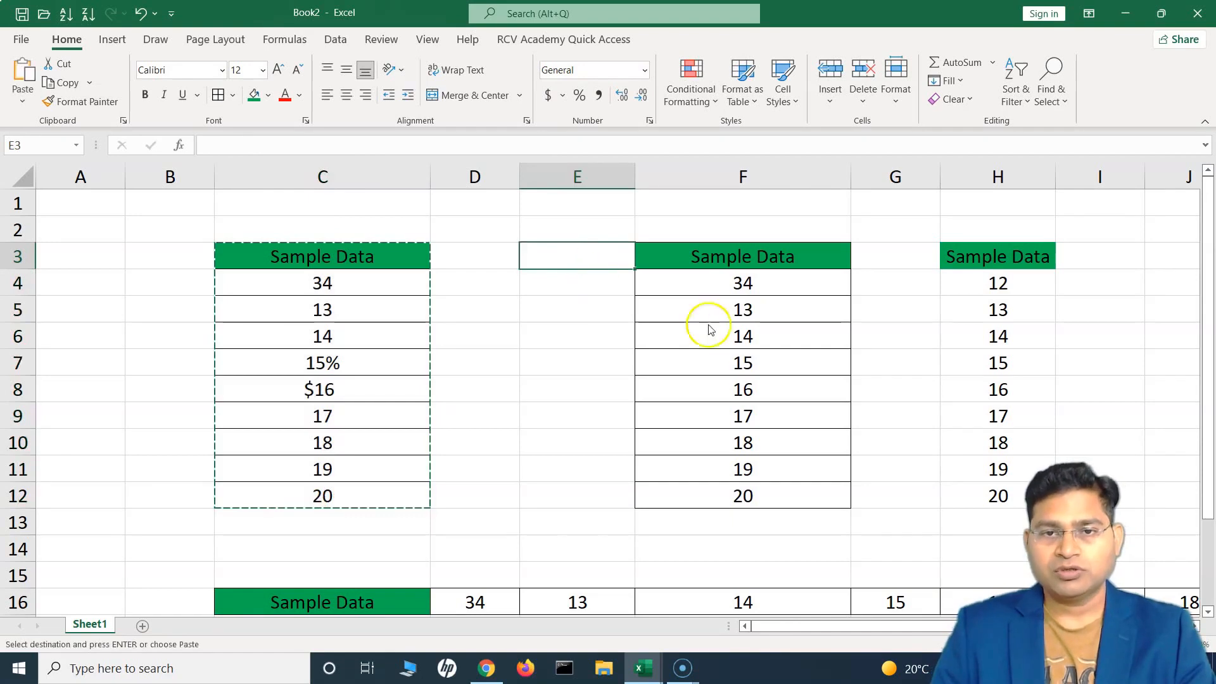
right_click(758, 336)
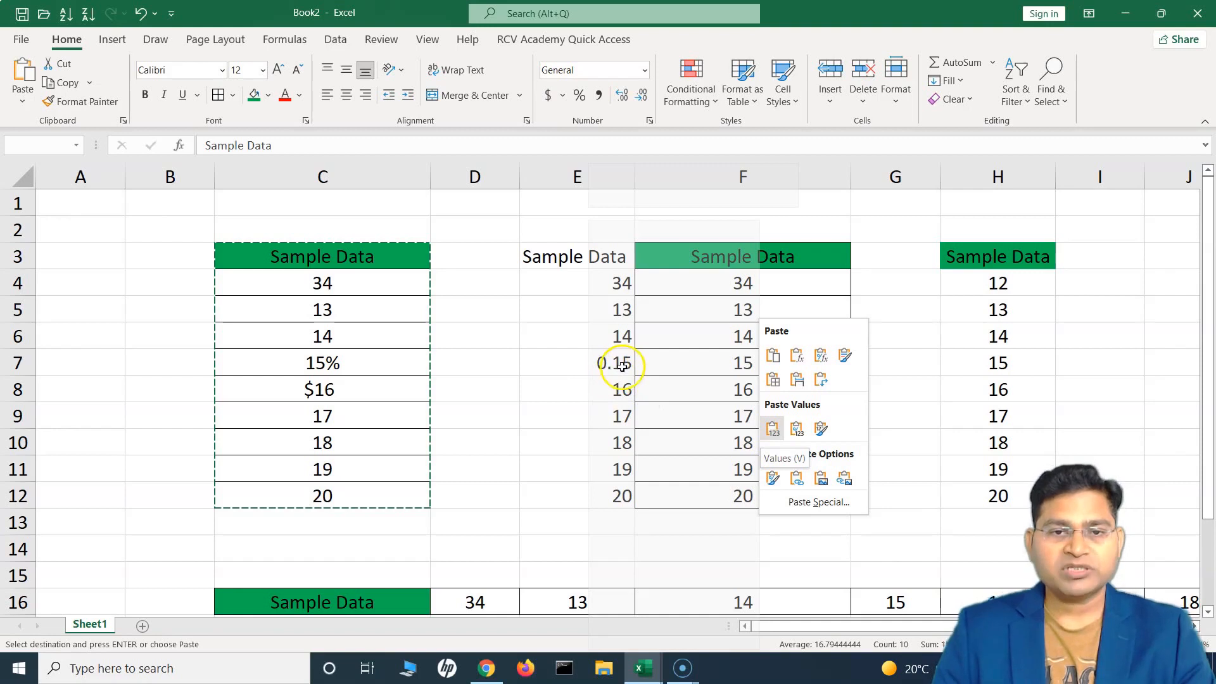
key(v)
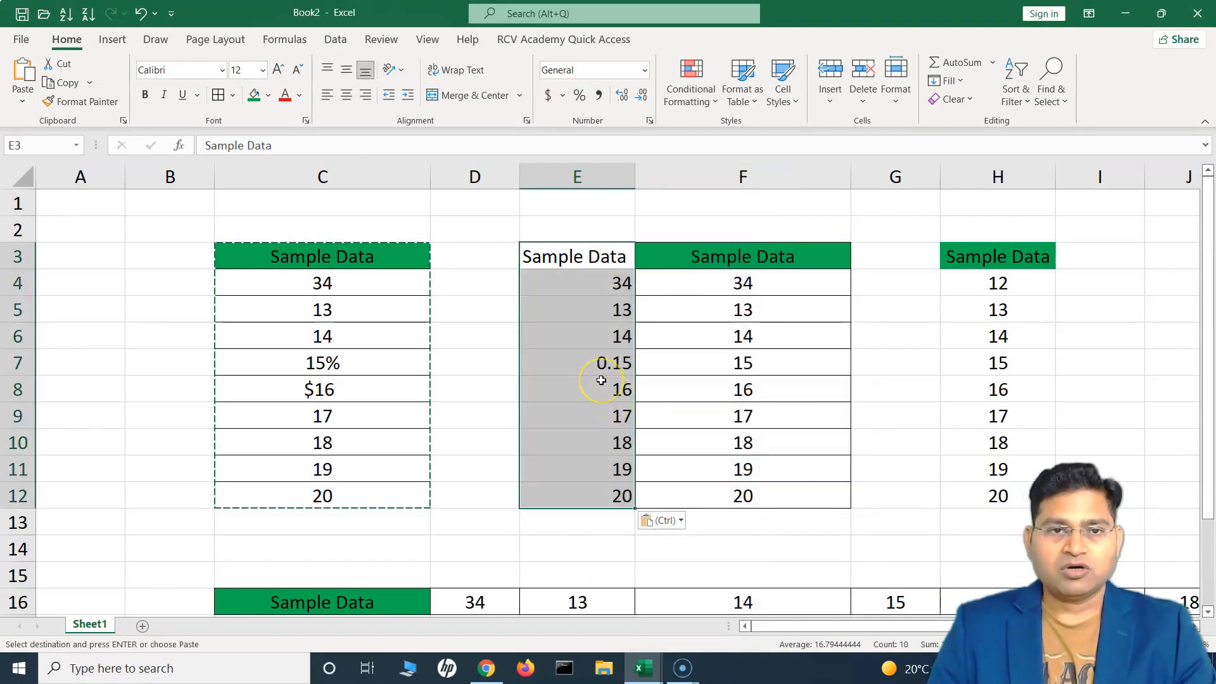
key(ctrl+z)
Paste the copied list as a link starting at E3, and set the source cell C5 to 45
right_click(553, 261)
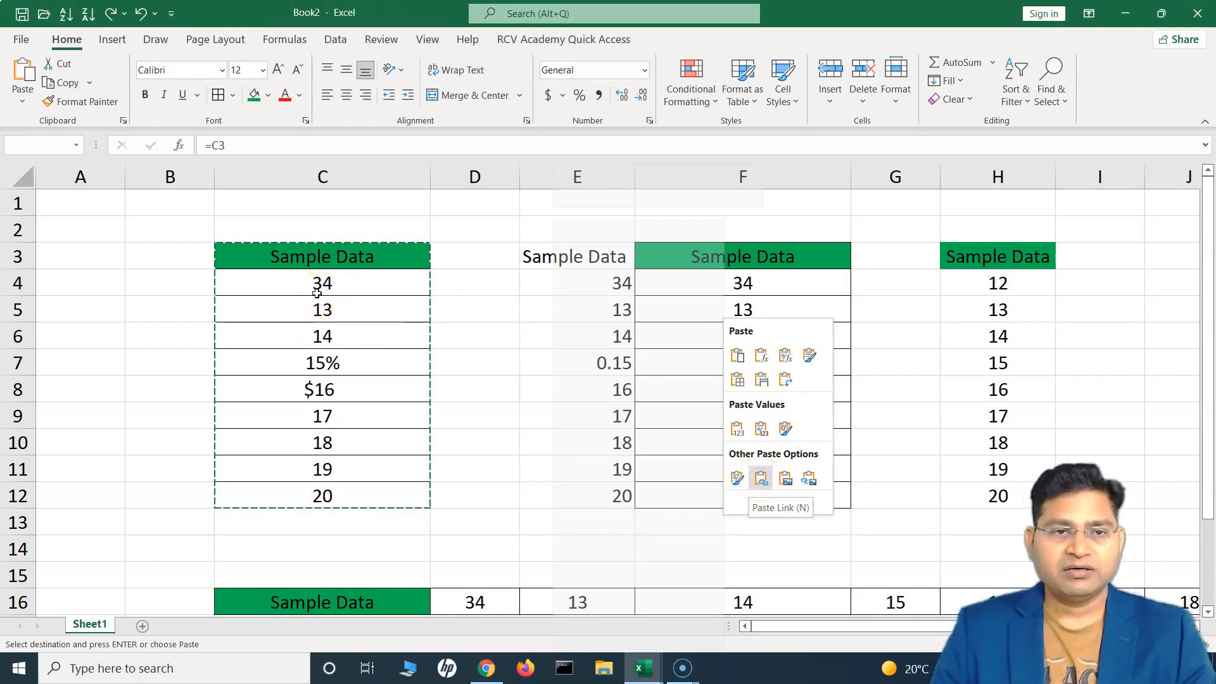
key(n)
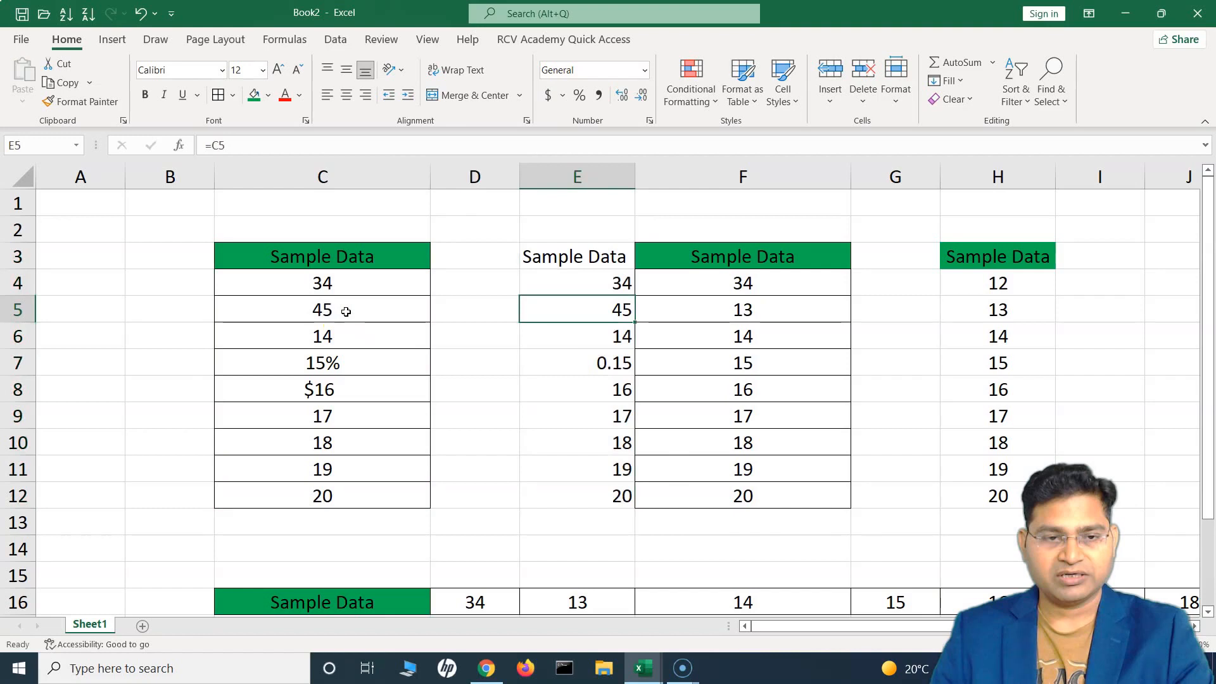
Clear the contents of the lists in E3:H12 and insert two blank columns before column E
click(301, 266)
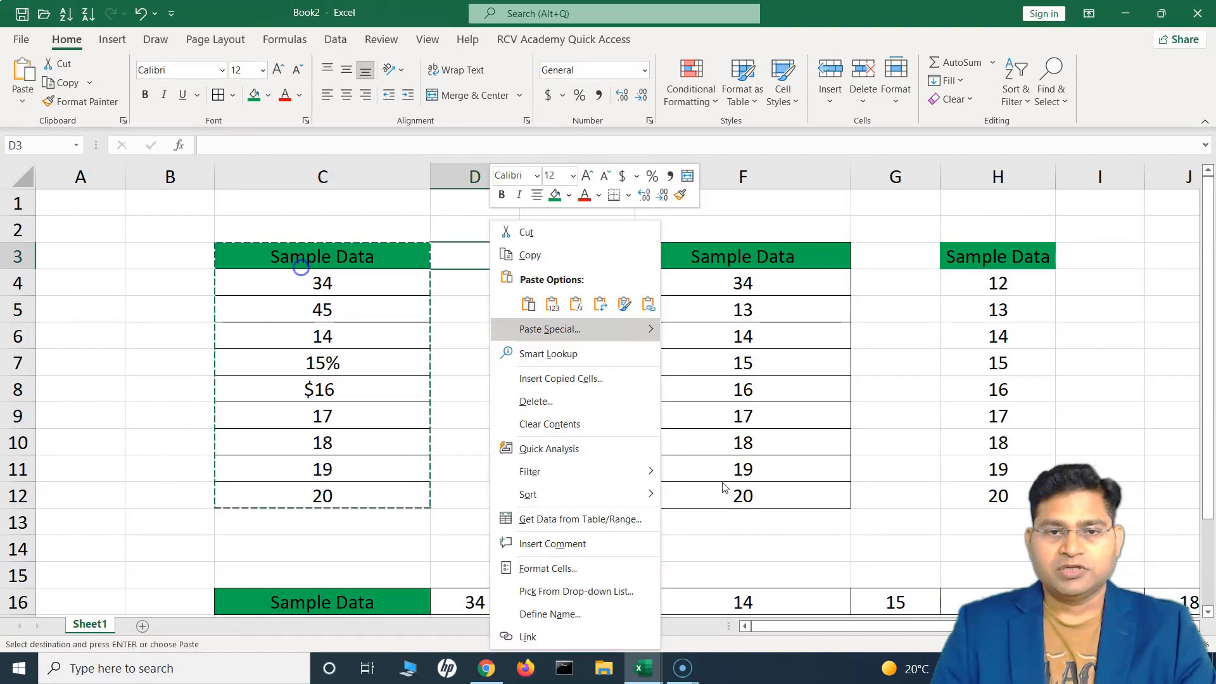
drag(573, 256, 997, 494)
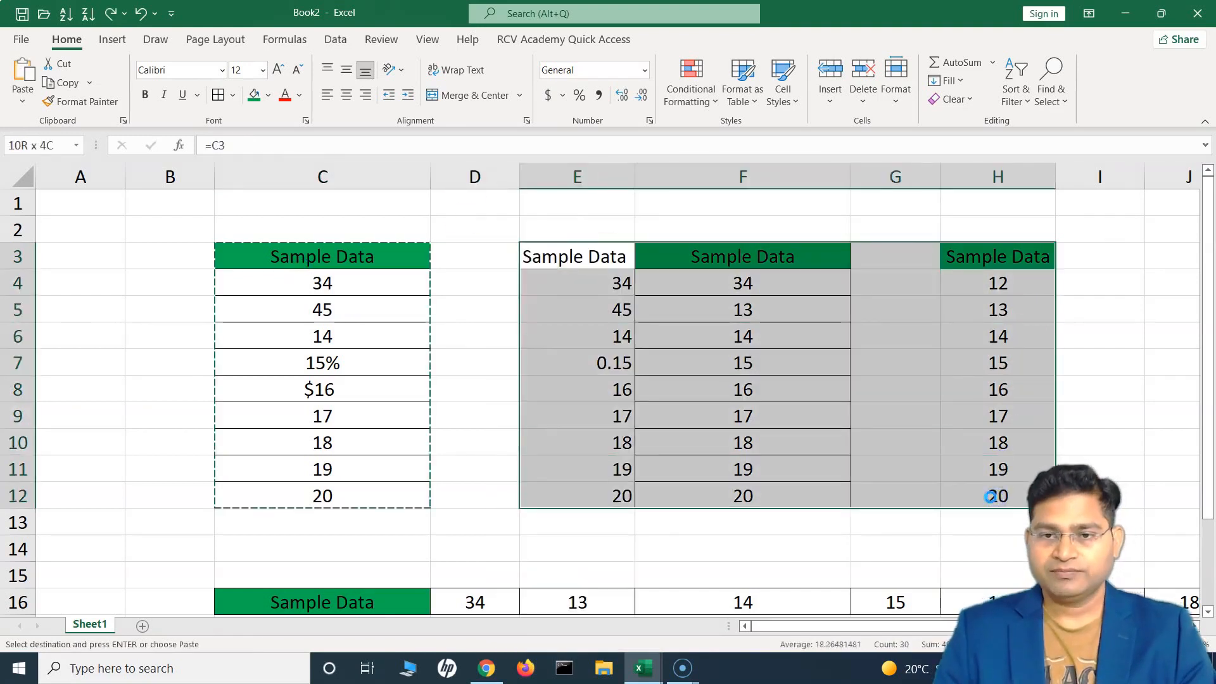
Copy the sample data list in C3:C12 and paste it as a picture at E3
drag(306, 258, 322, 496)
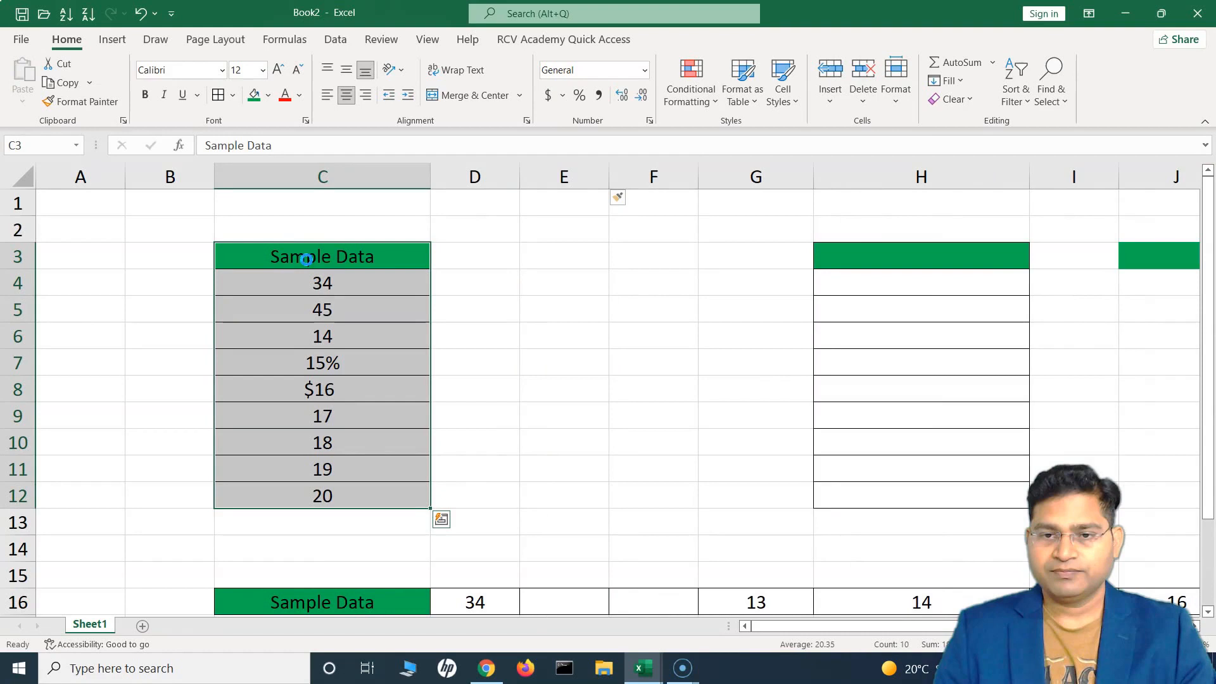
key(ctrl+c)
right_click(562, 256)
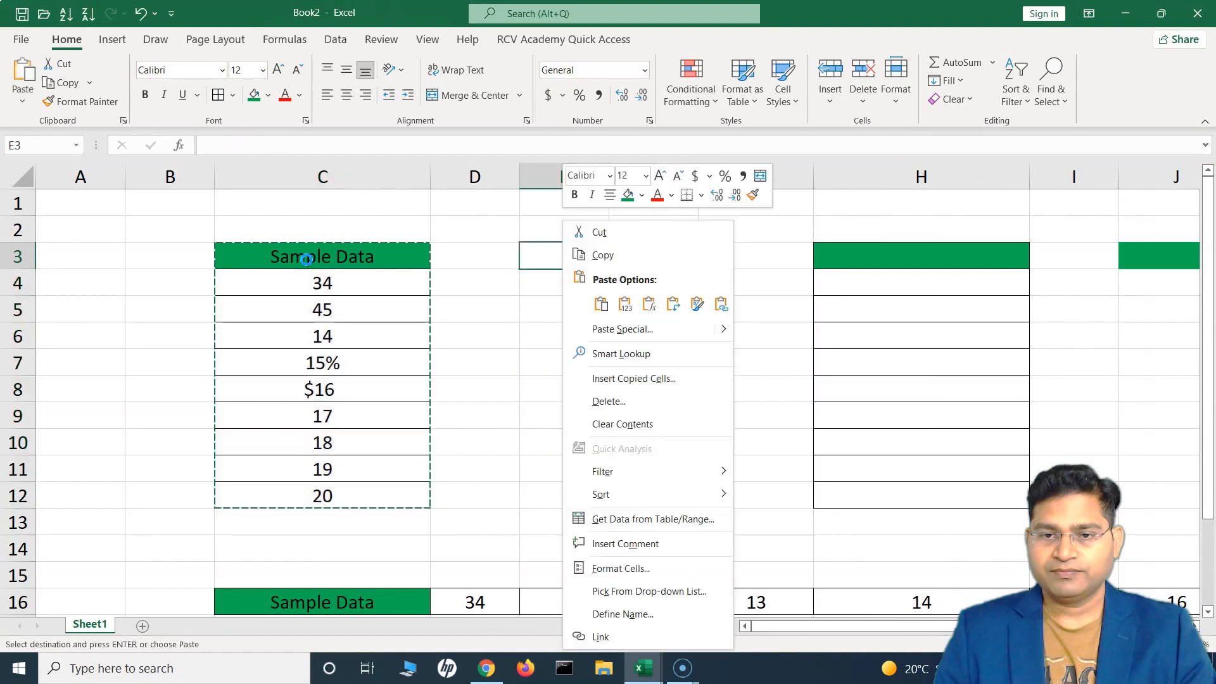
mouse_move(623, 330)
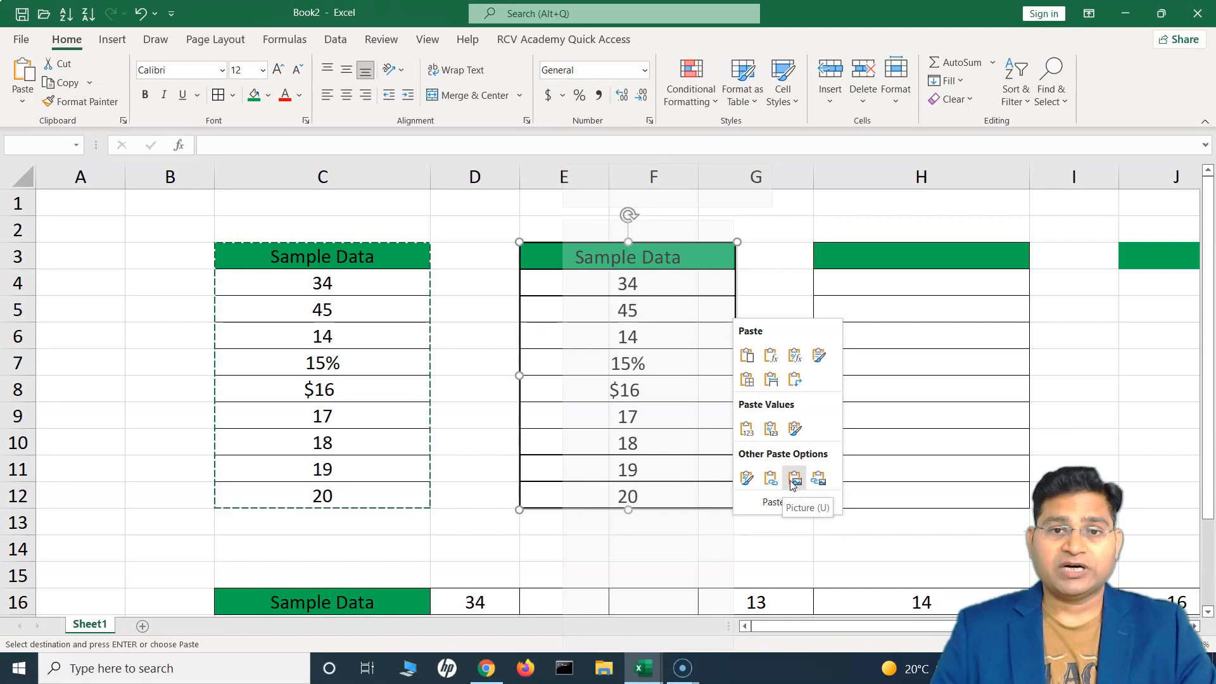
click(792, 482)
Shrink the pasted picture to about 1.38" high by 1.12" wide and move it over columns I and J beside rows 7 to 12
mouse_move(622, 378)
mouse_down()
mouse_move(589, 361)
mouse_move(636, 387)
mouse_up()
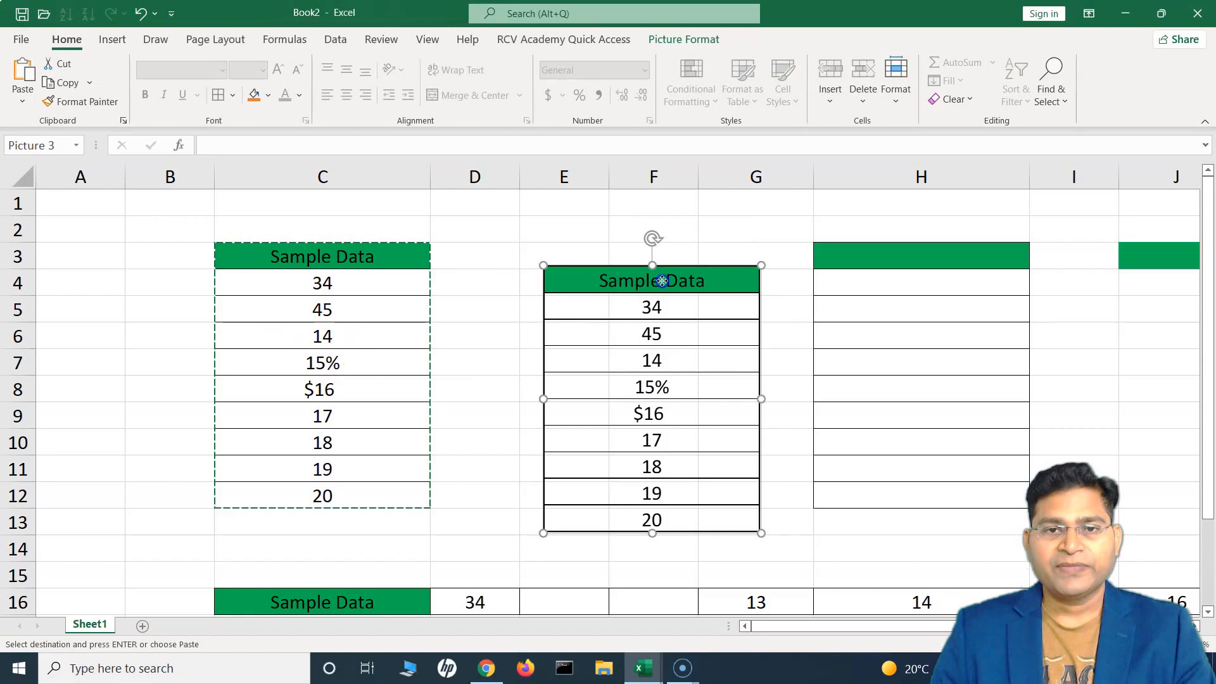
drag(662, 281, 658, 257)
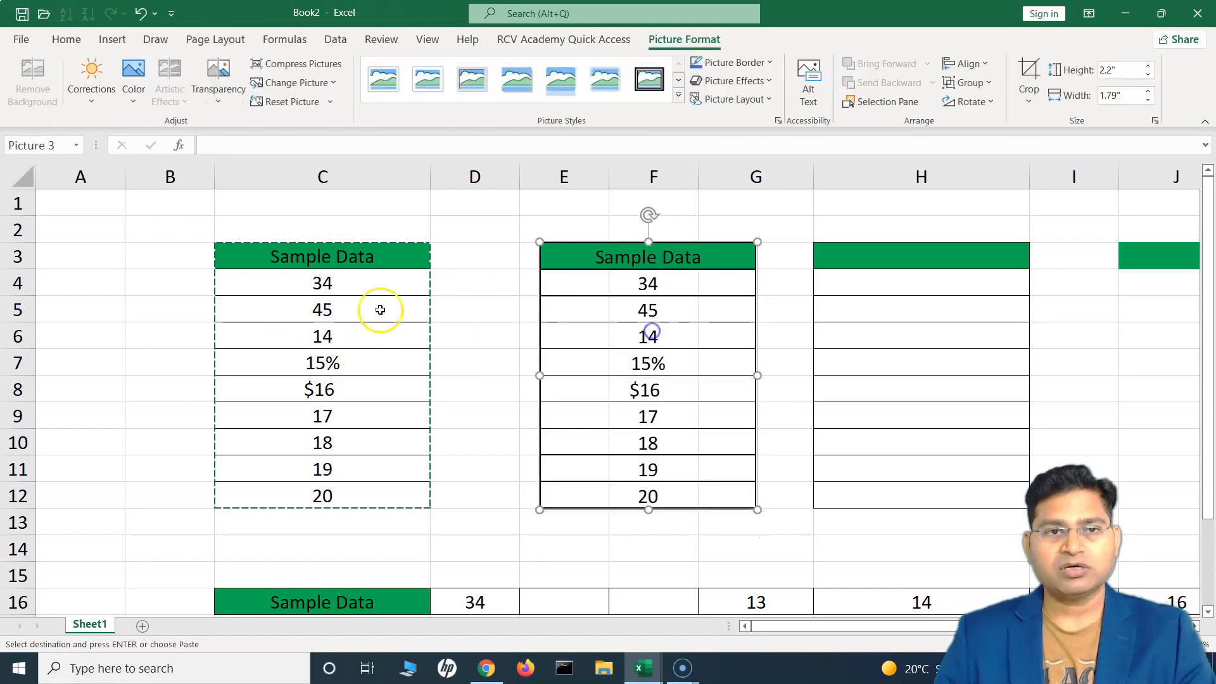
mouse_move(698, 355)
mouse_down()
mouse_move(839, 345)
mouse_move(697, 334)
mouse_up()
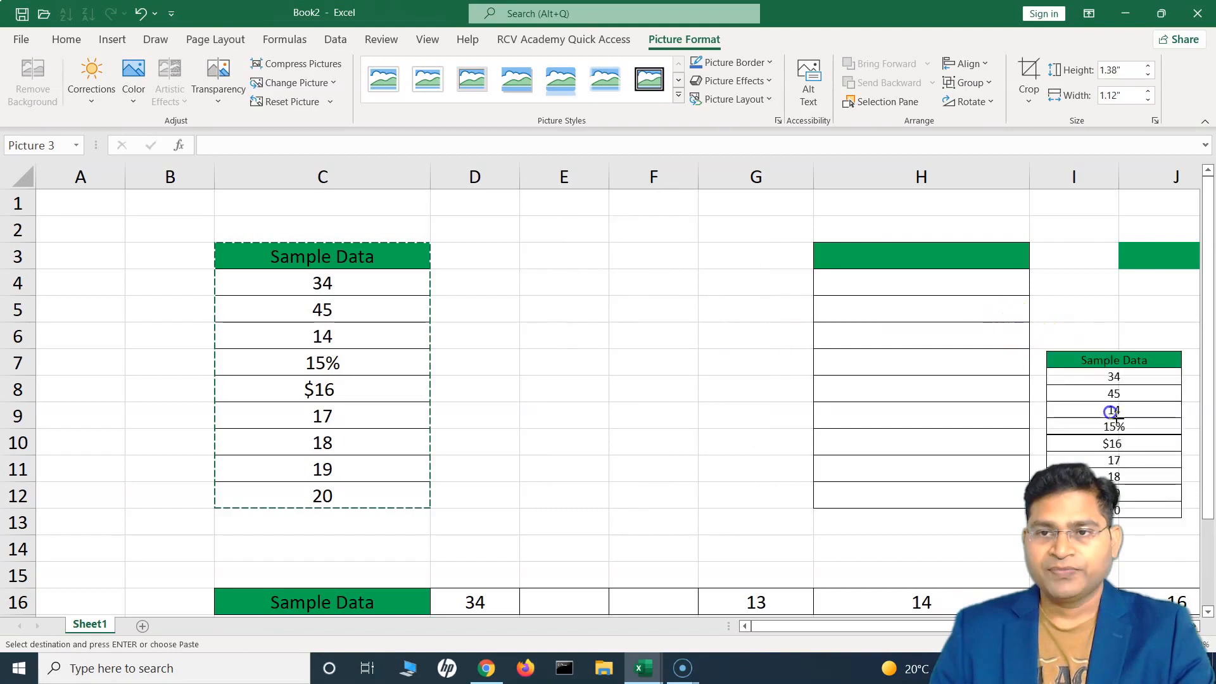
Paste the copied list as a linked picture at E3 and shift it slightly over columns E to G
click(578, 255)
right_click(579, 256)
mouse_move(752, 342)
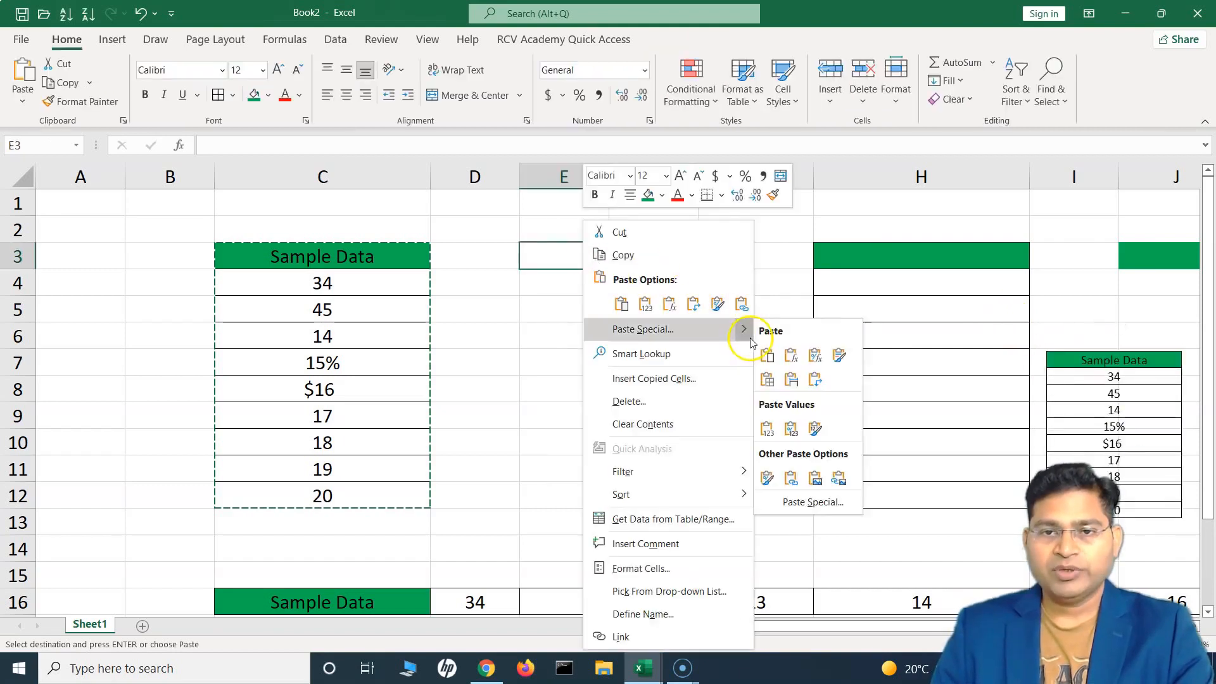
click(839, 483)
drag(659, 316, 711, 330)
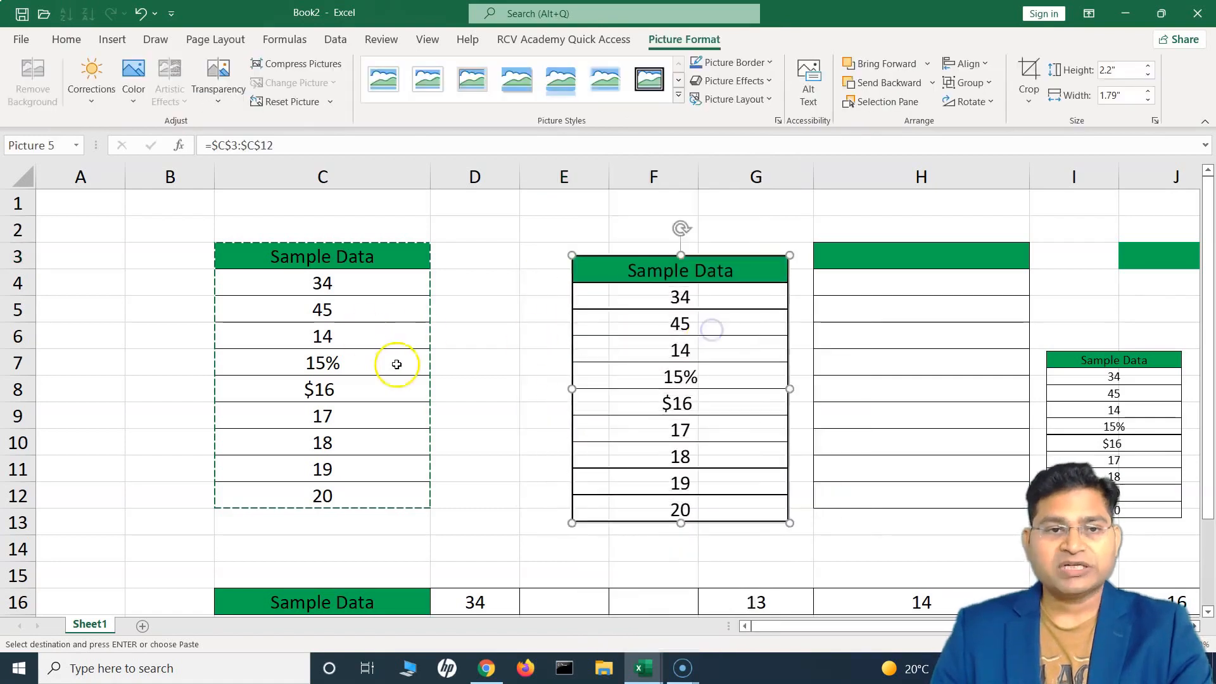
Set the source cell C6 to 144
click(361, 337)
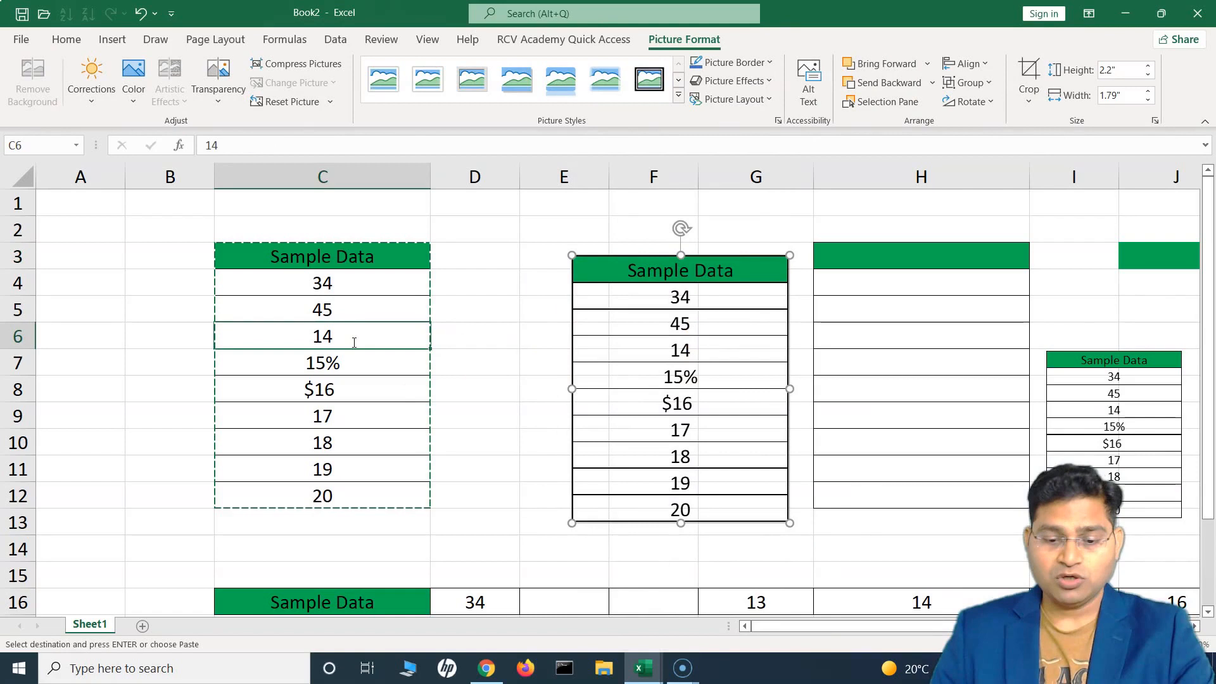
text(4)
click(147, 394)
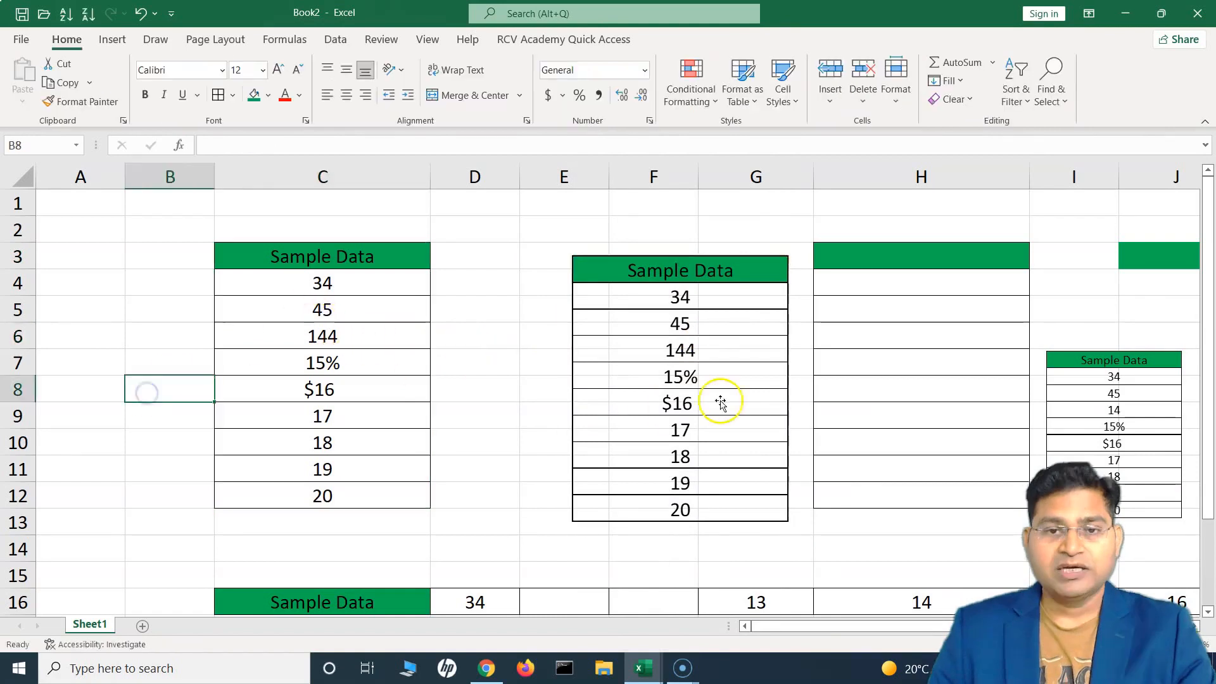
Trace the linked picture to its source range and move the picture over column H
click(680, 433)
drag(679, 433, 652, 408)
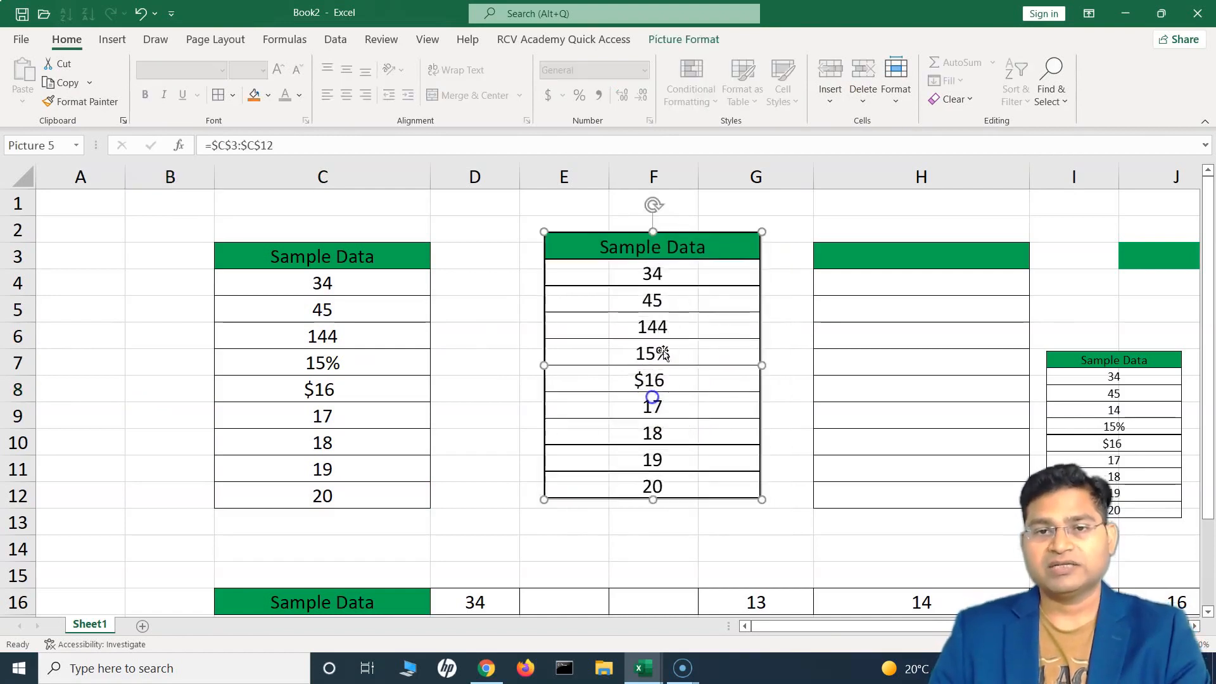
double_click(673, 330)
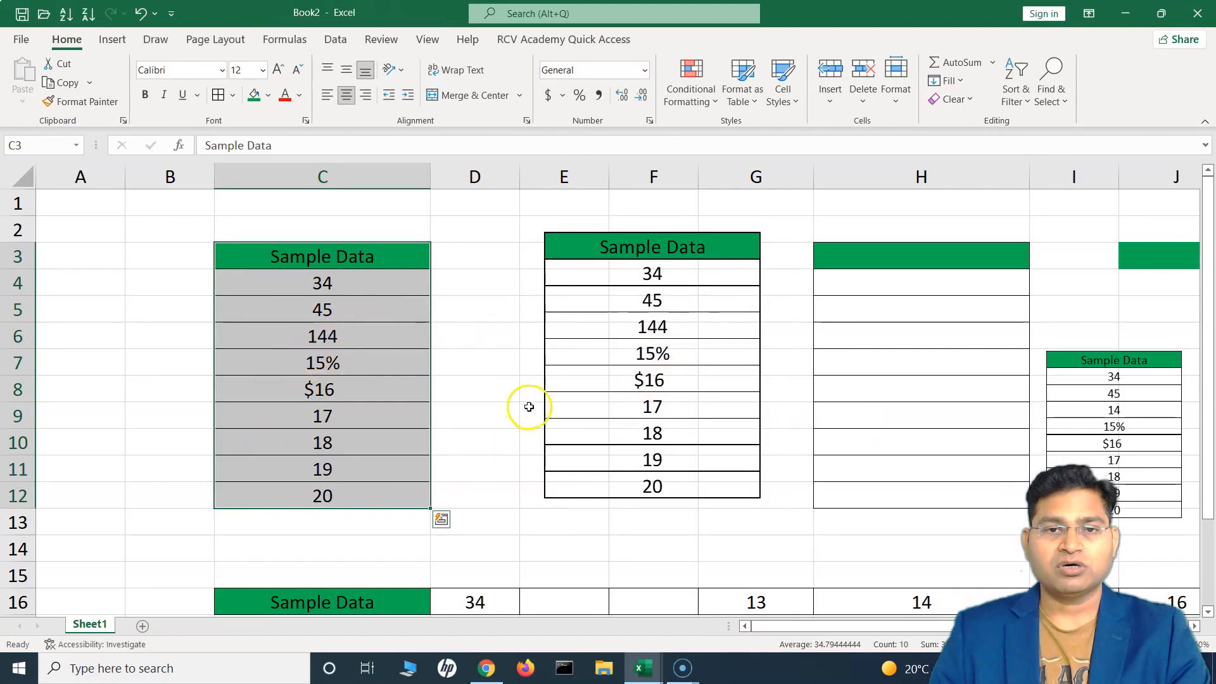
click(305, 347)
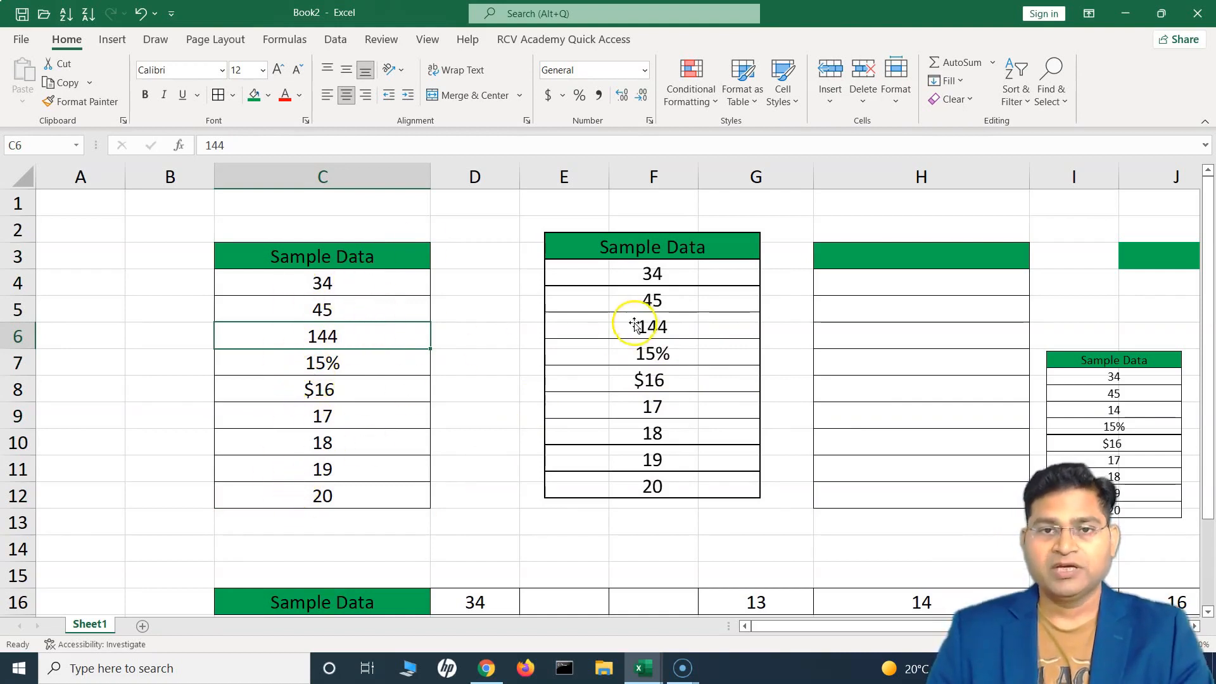
drag(868, 340, 833, 343)
Enter 23 in C20 and 45 in C21
scroll(560, 413, down, 4)
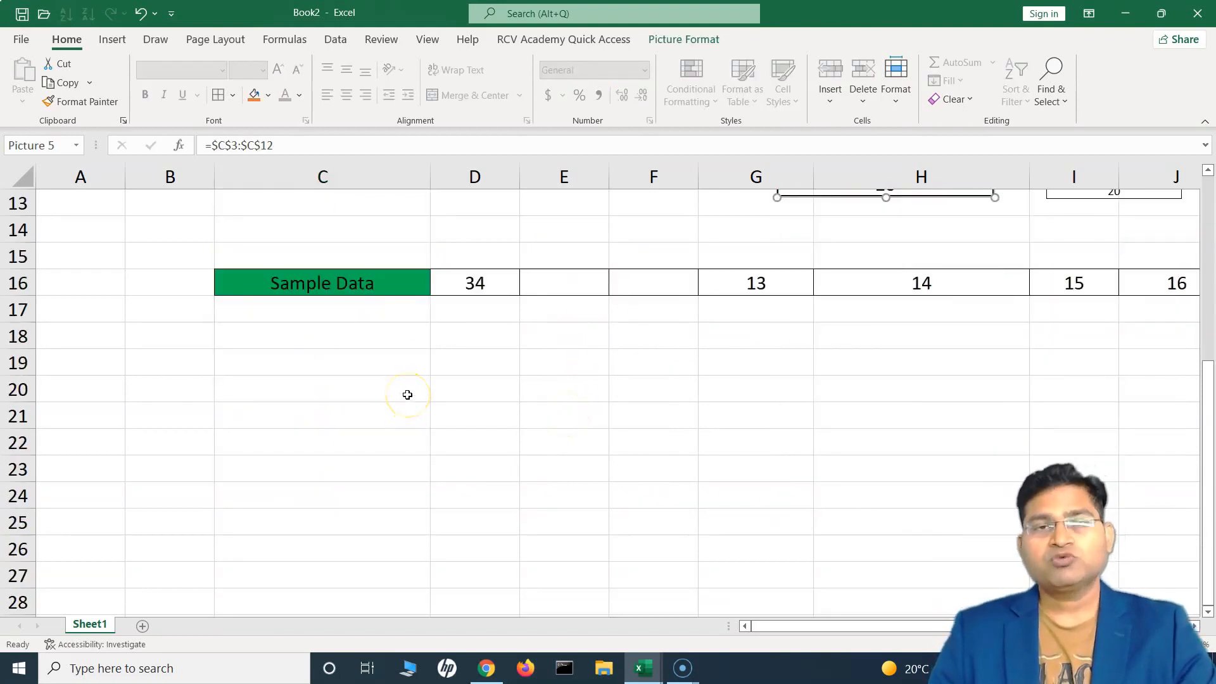
click(337, 393)
text(23)
key(Return)
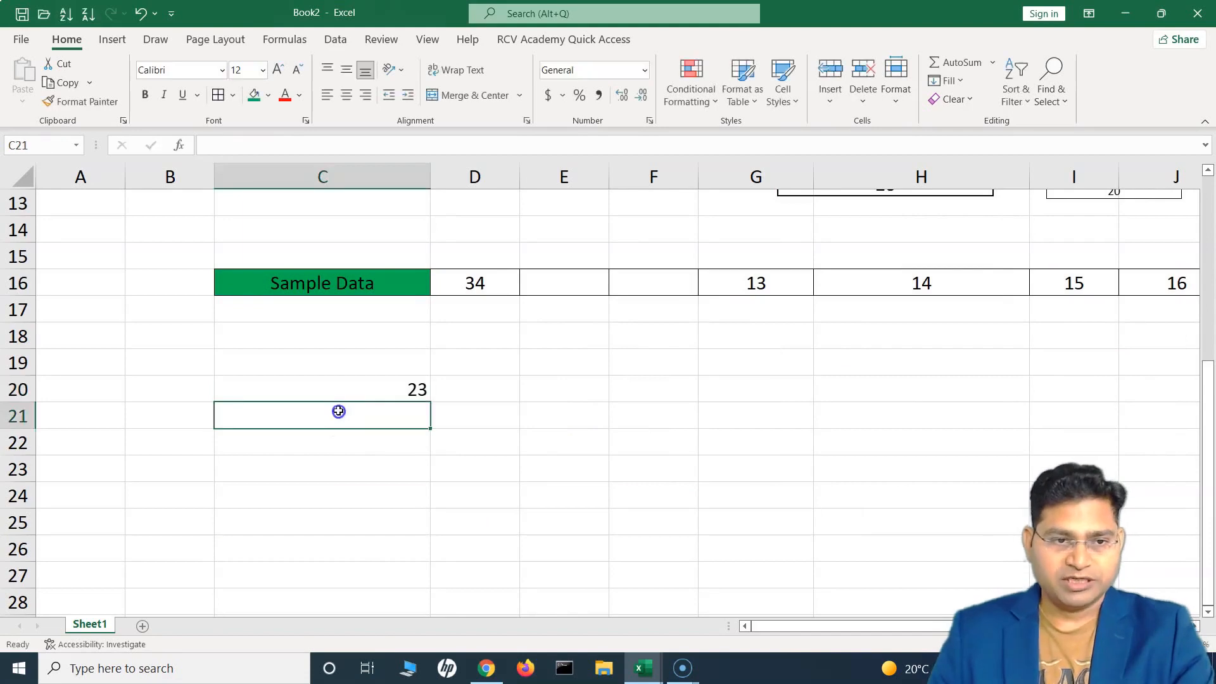
text(45)
click(475, 397)
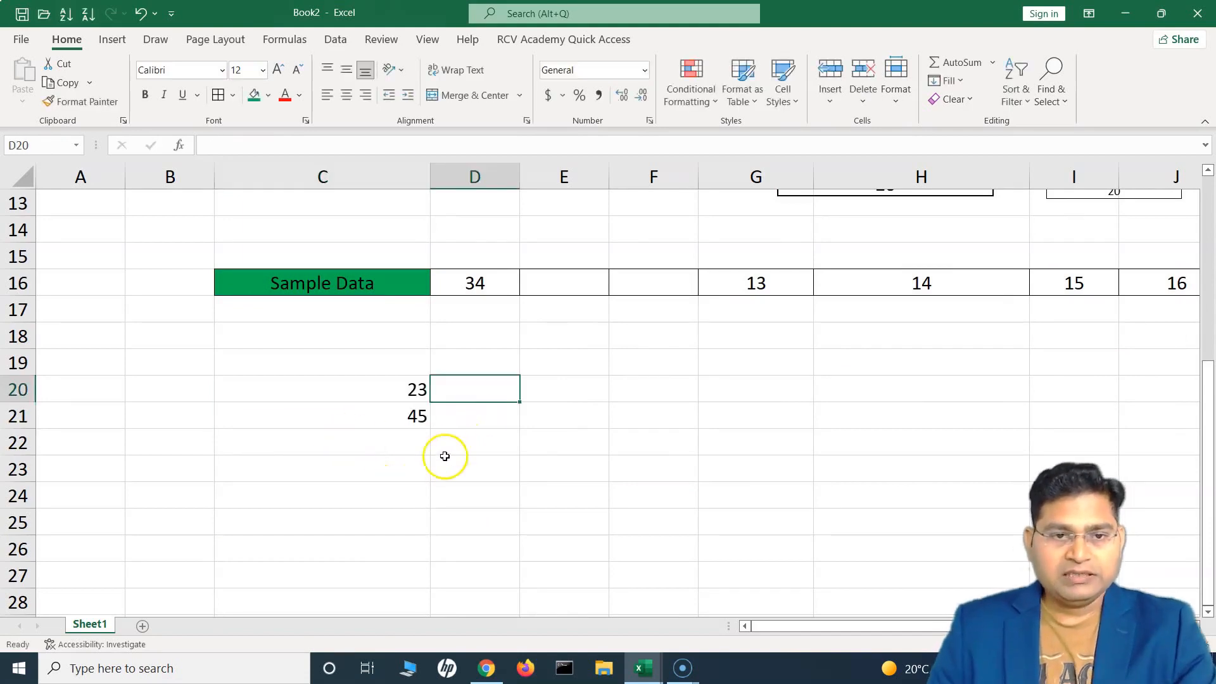
Fill C22 with yellow and enter the formula =SUM(C20:C21) in it
click(373, 449)
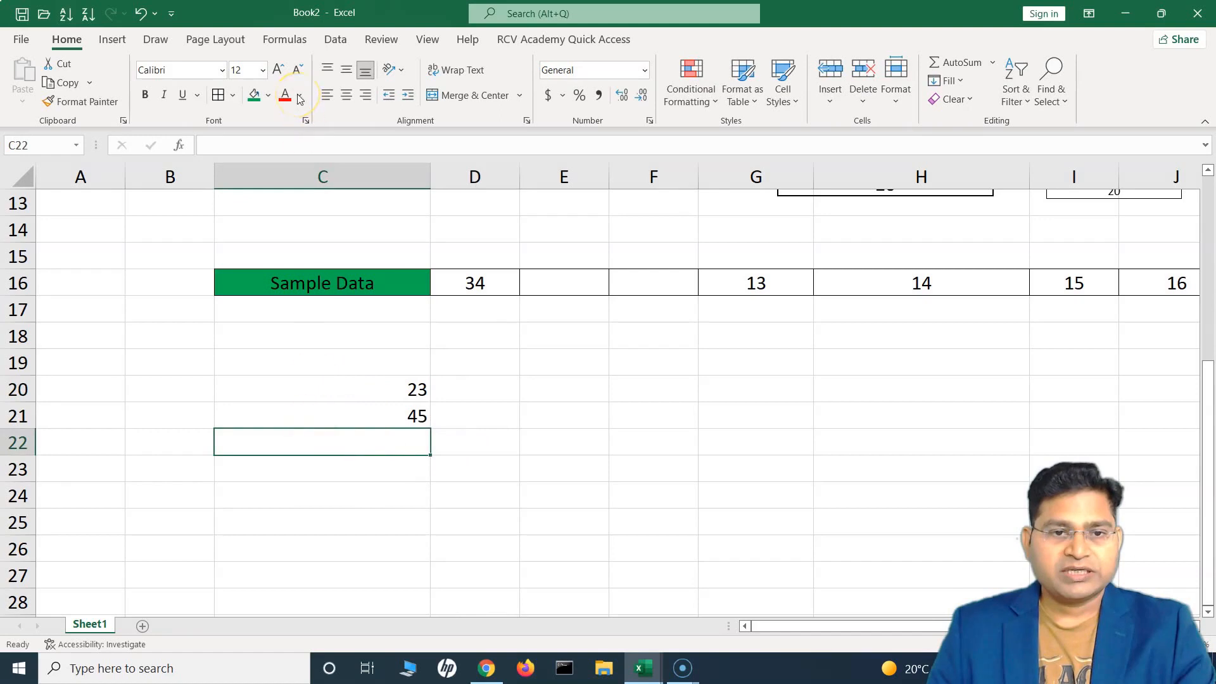
click(254, 95)
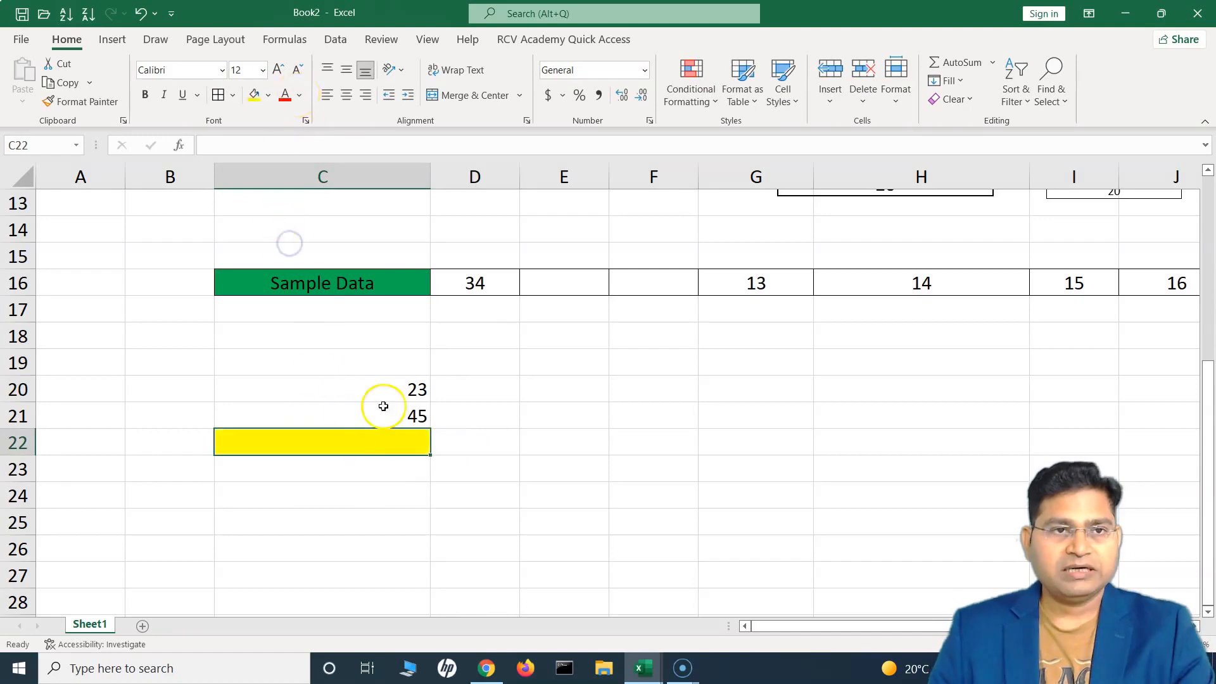
click(367, 142)
text(=SUM()
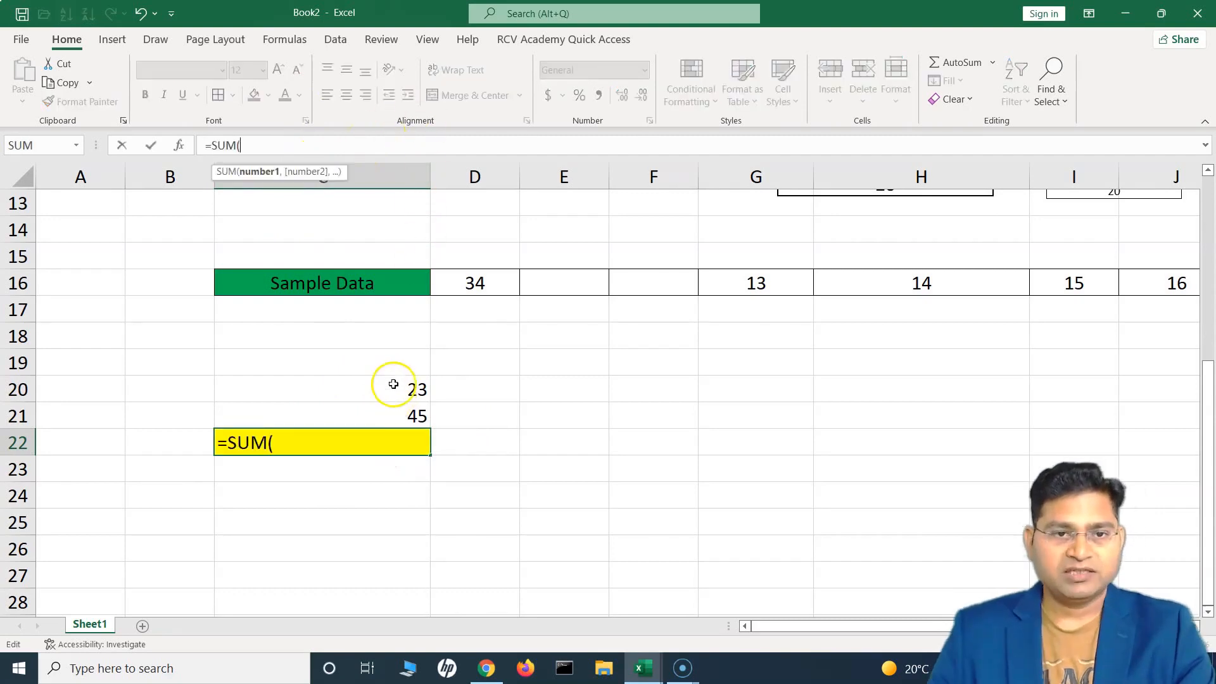
key(Return)
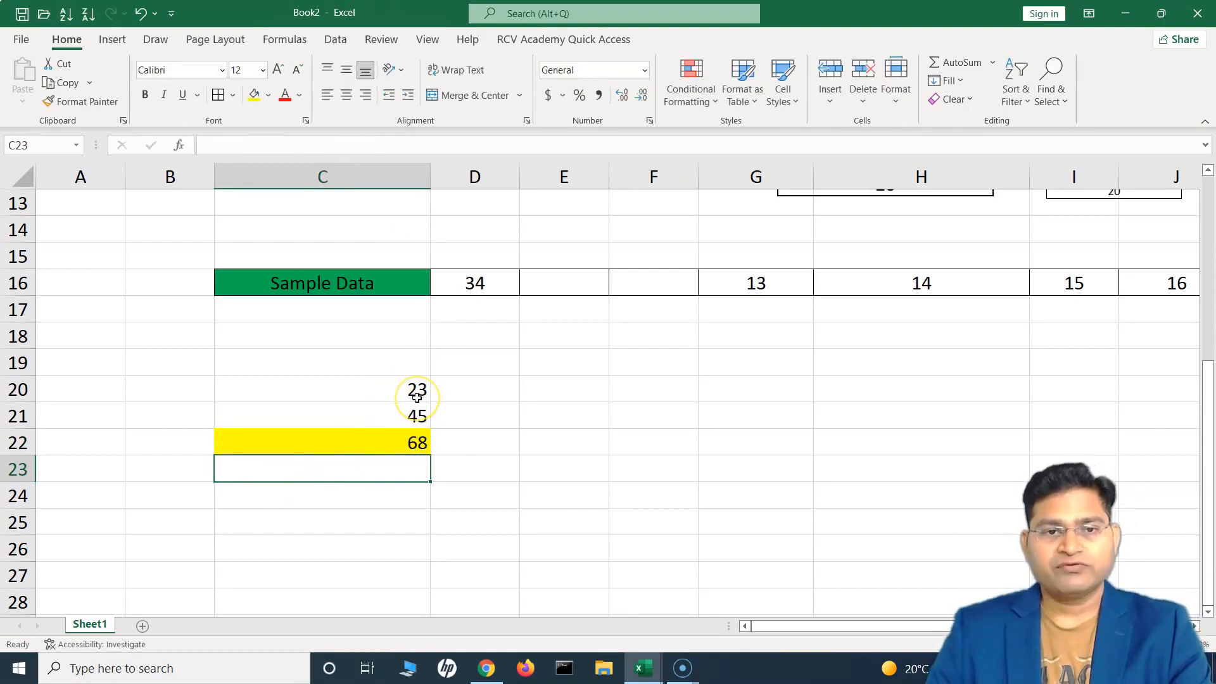
Center the contents of C20:C22 and add borders to all three cells
key(Up)
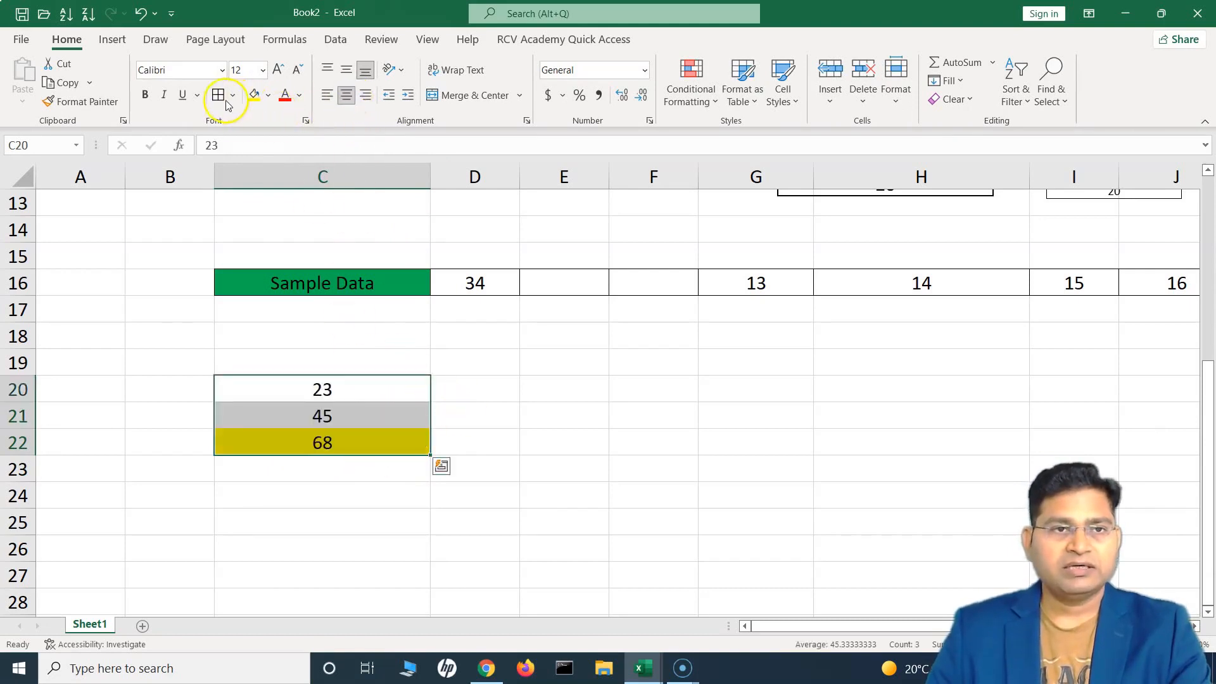
click(221, 95)
key(Right)
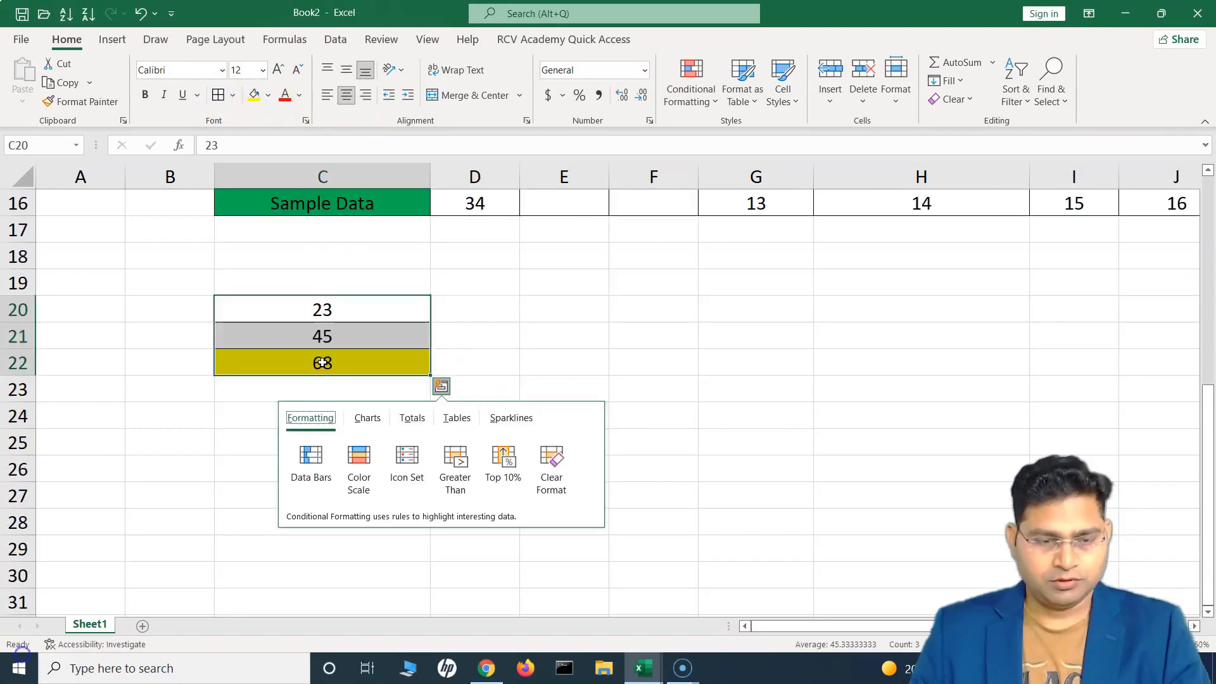
Copy C20:C22, paste only the formulas starting at E24, and check the formula in E26
key(ctrl+c)
right_click(590, 427)
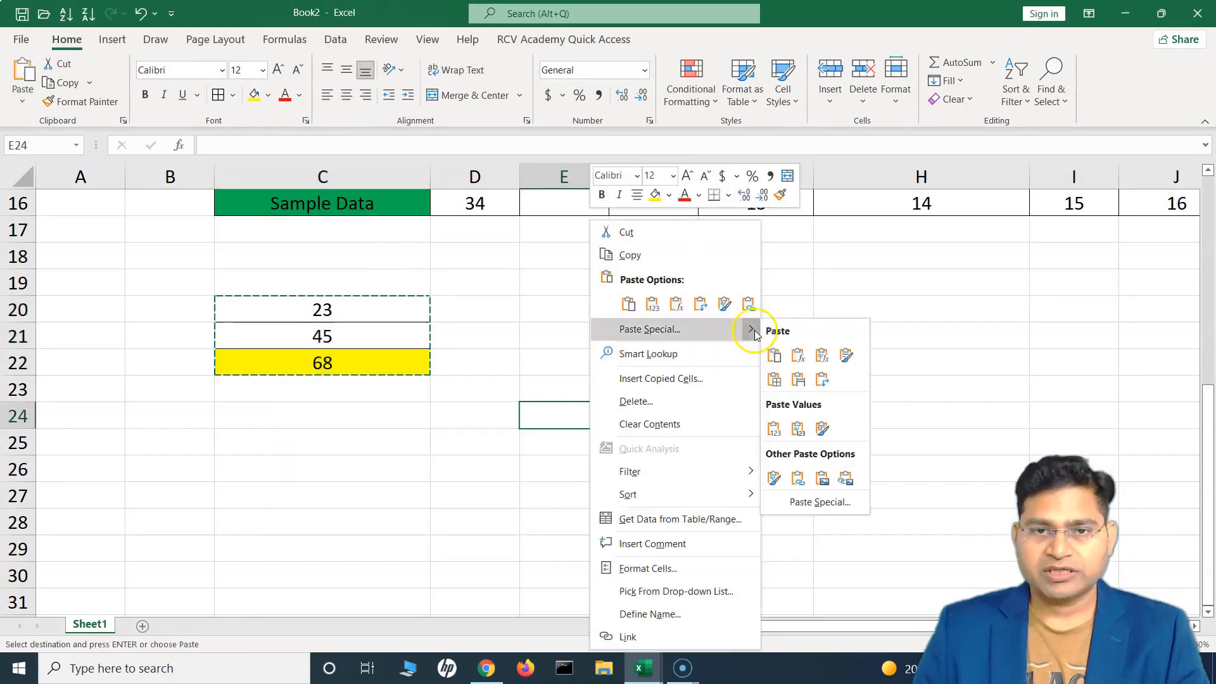
click(678, 306)
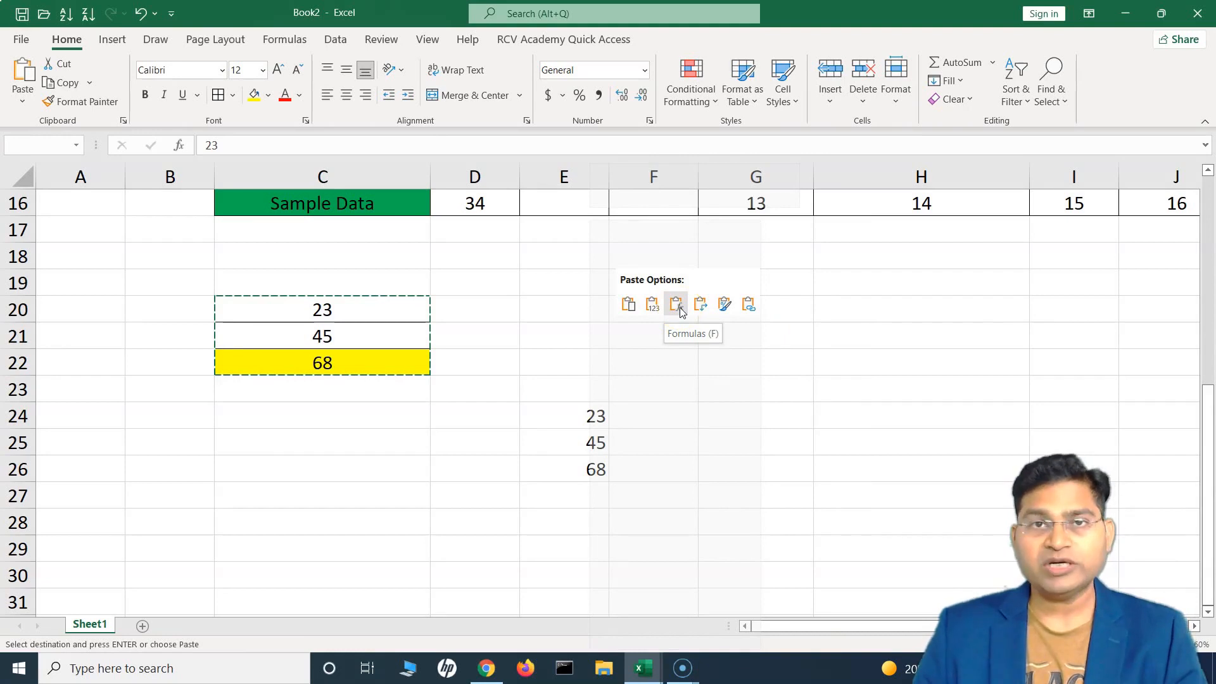
key(f)
click(569, 472)
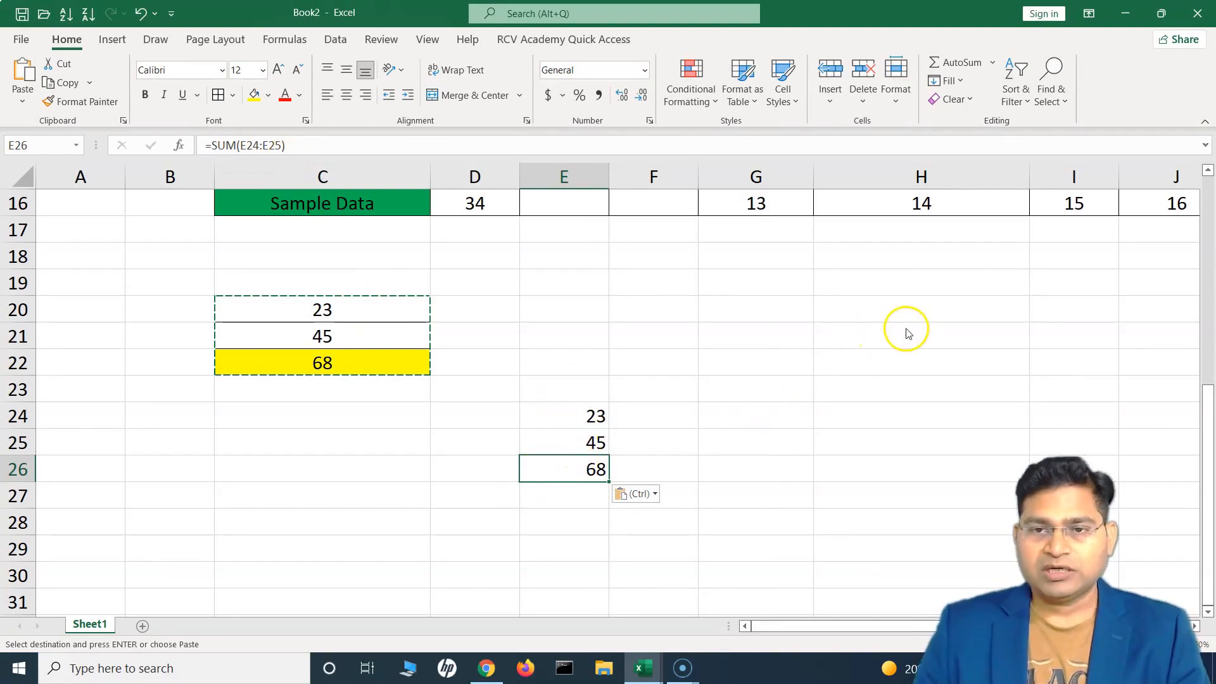
Try pasting the formulas and number formatting of C20:C22 starting at G24
right_click(752, 416)
mouse_move(909, 328)
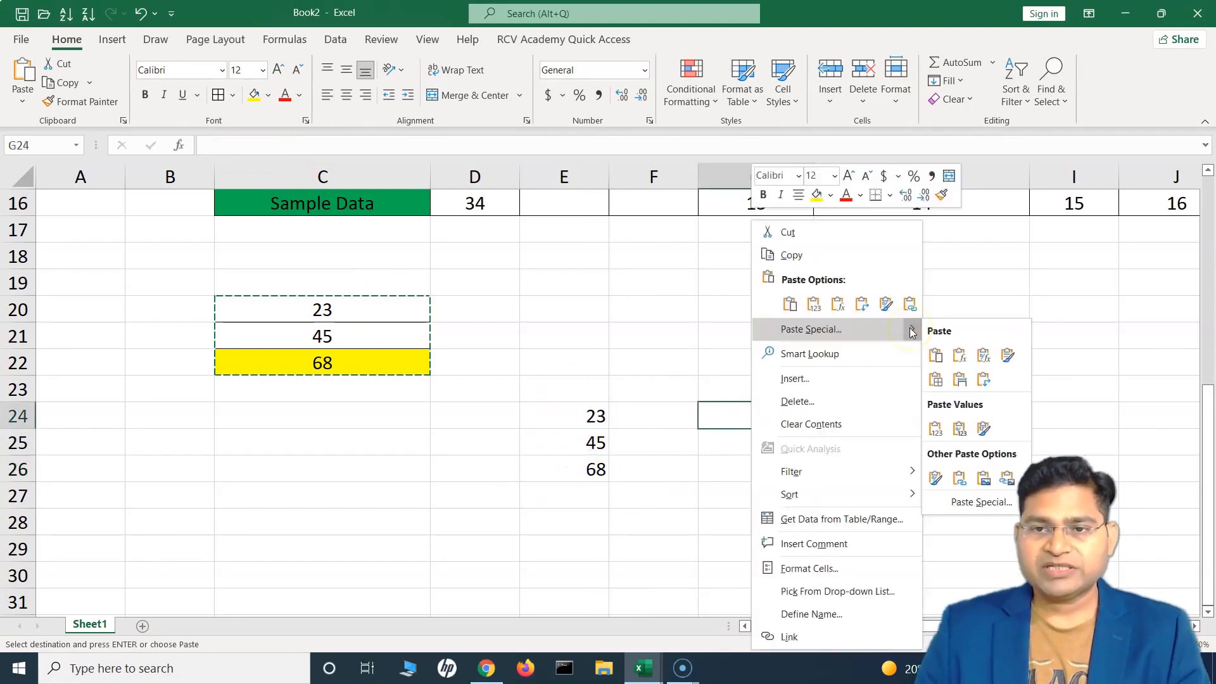
click(983, 357)
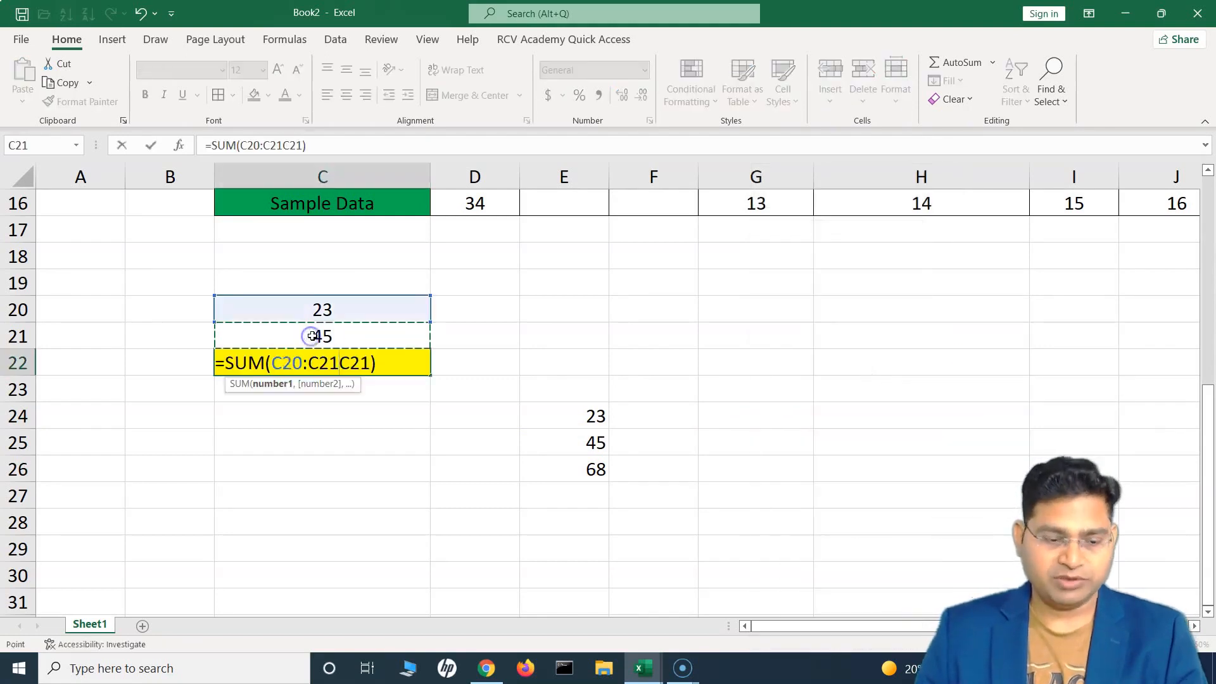
Change C20 to $23 and C21 to $45, and confirm the formula =SUM(C20:C21) in C22
key(ctrl+Return)
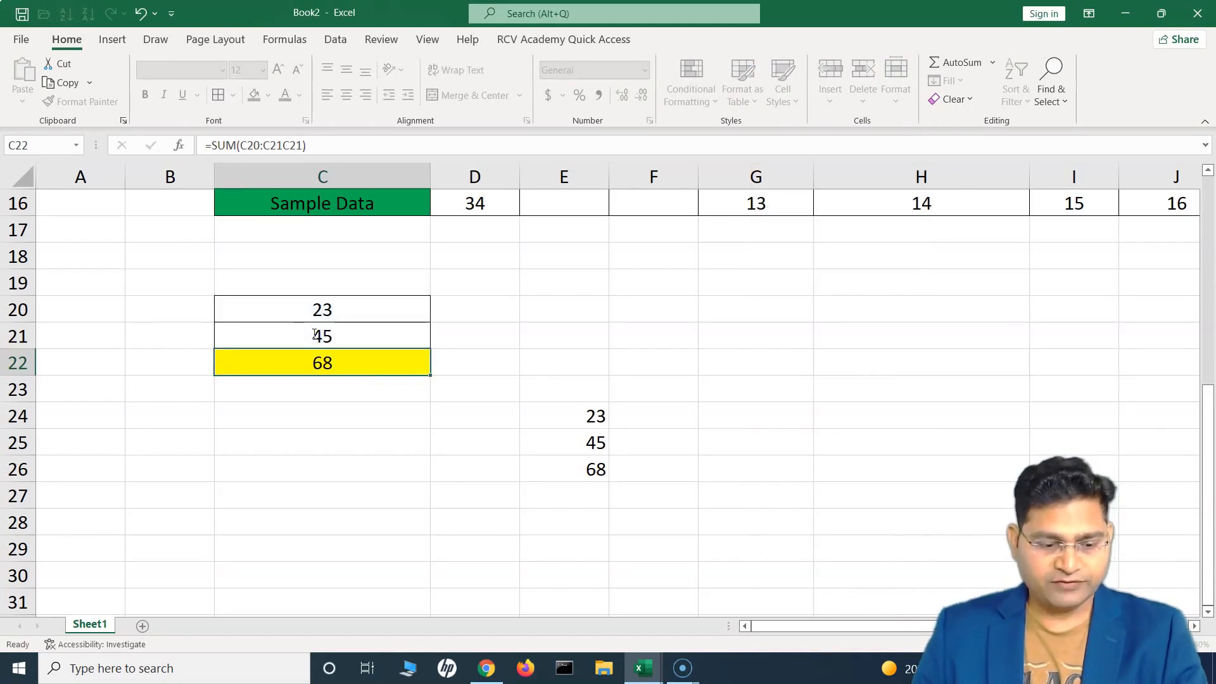
double_click(258, 317)
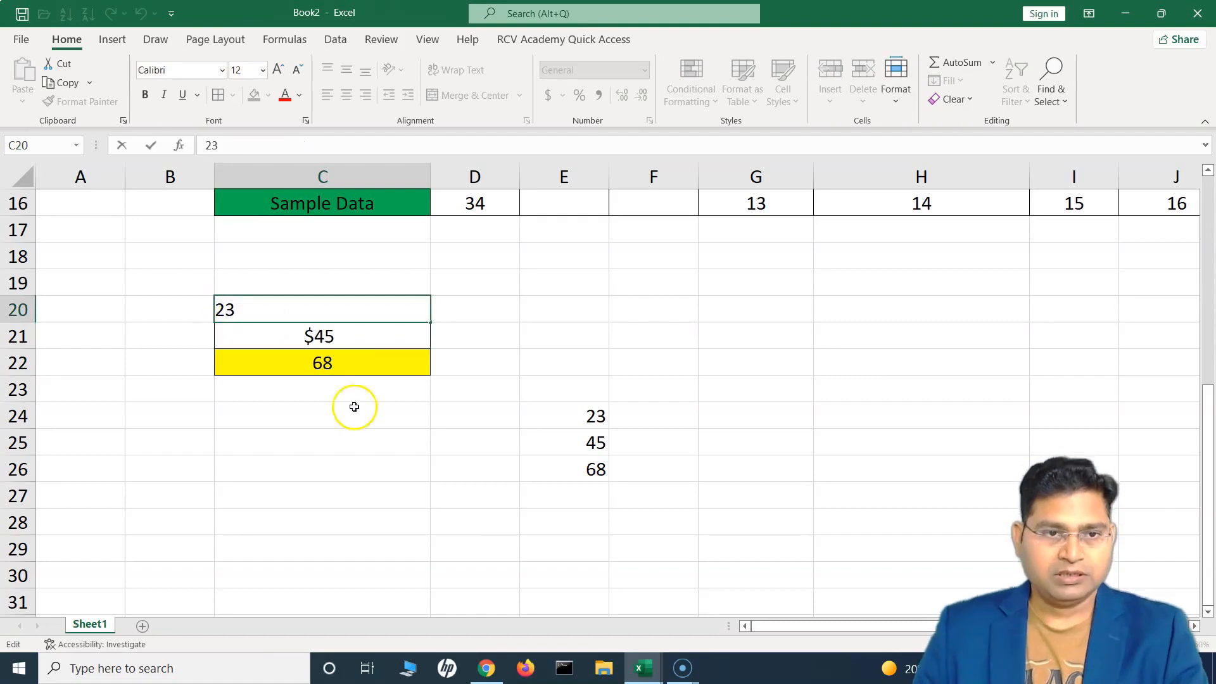
click(348, 361)
key(alt+equal)
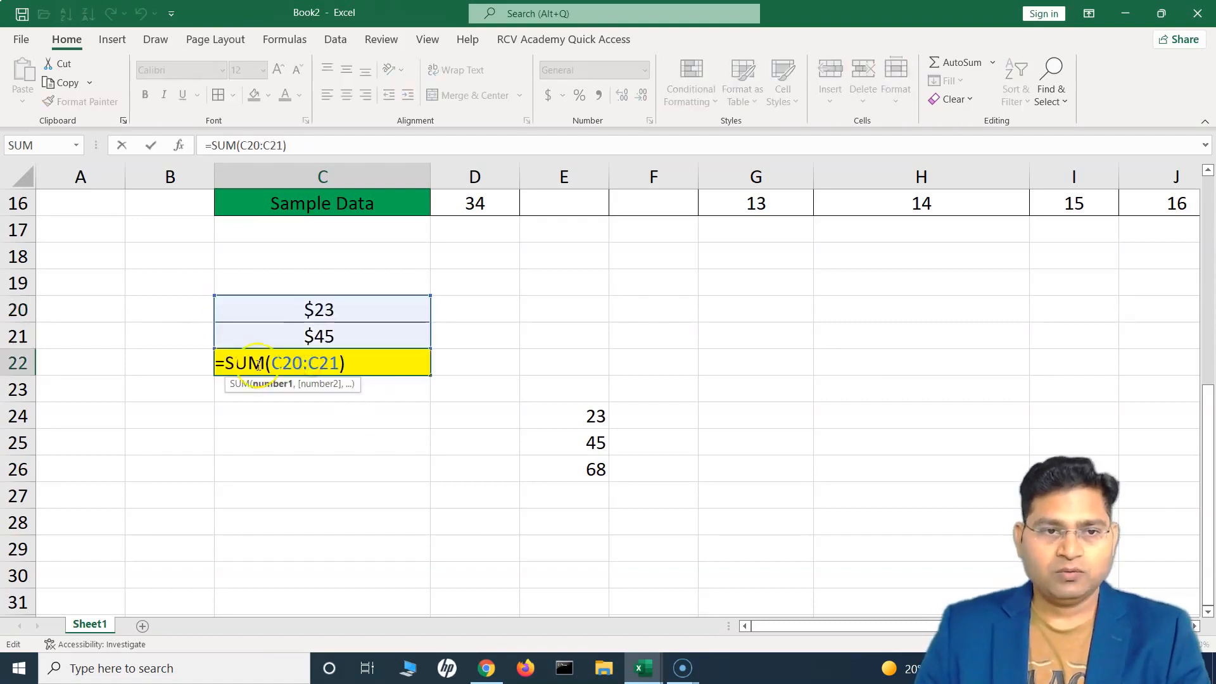
key(Return)
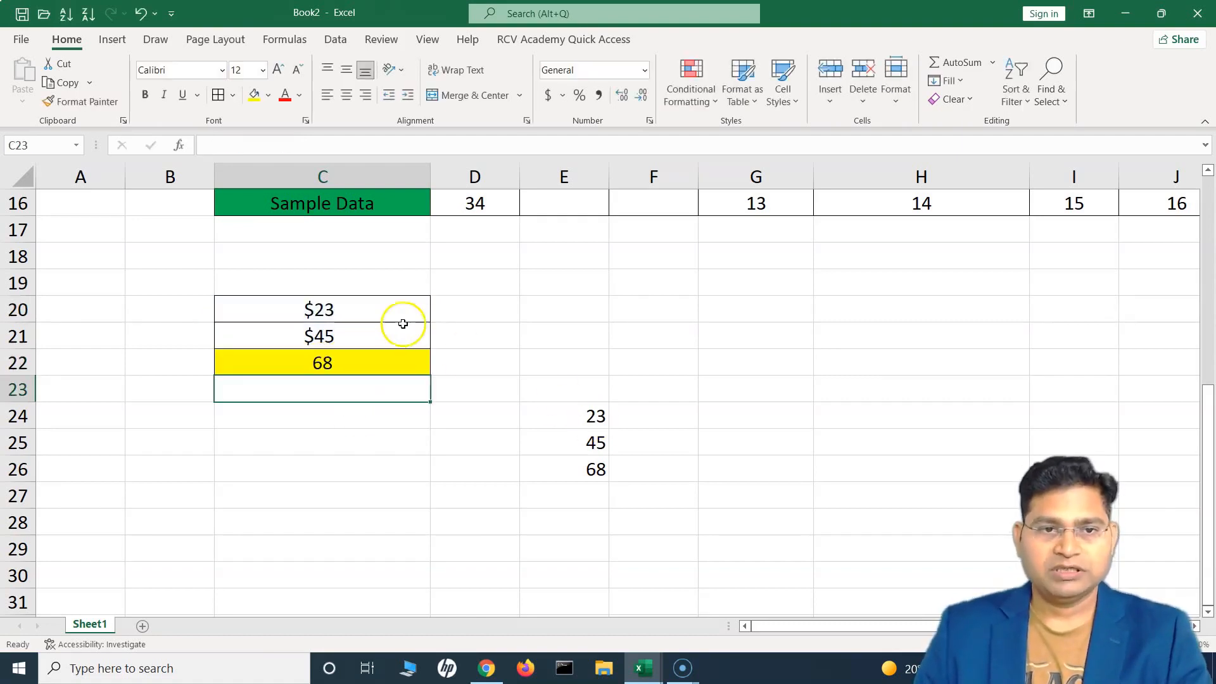
Copy C20:C22 and paste its formulas and number formatting starting at G24
right_click(786, 419)
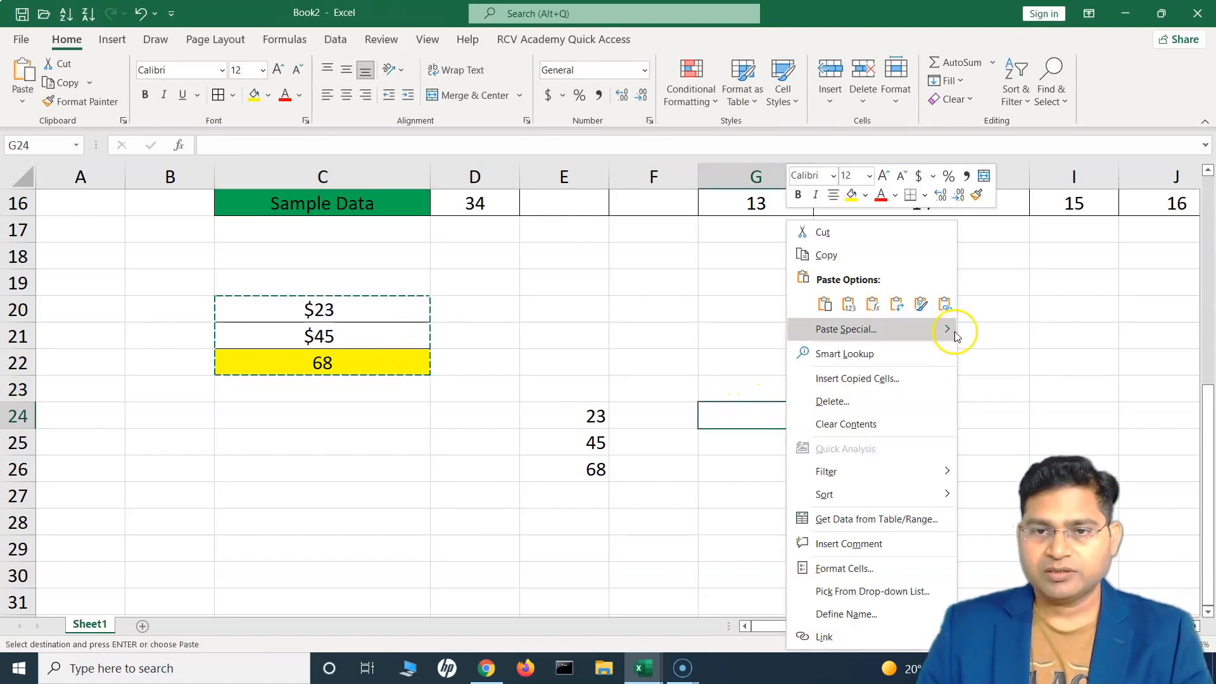
mouse_move(955, 331)
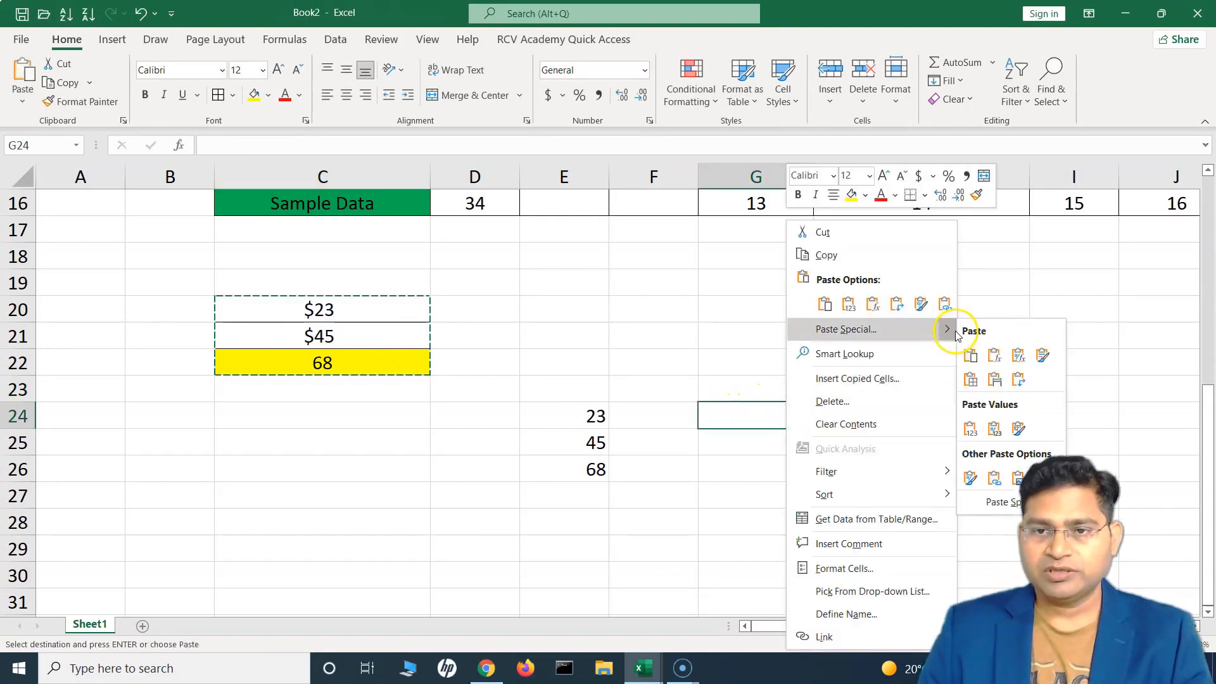
click(1020, 358)
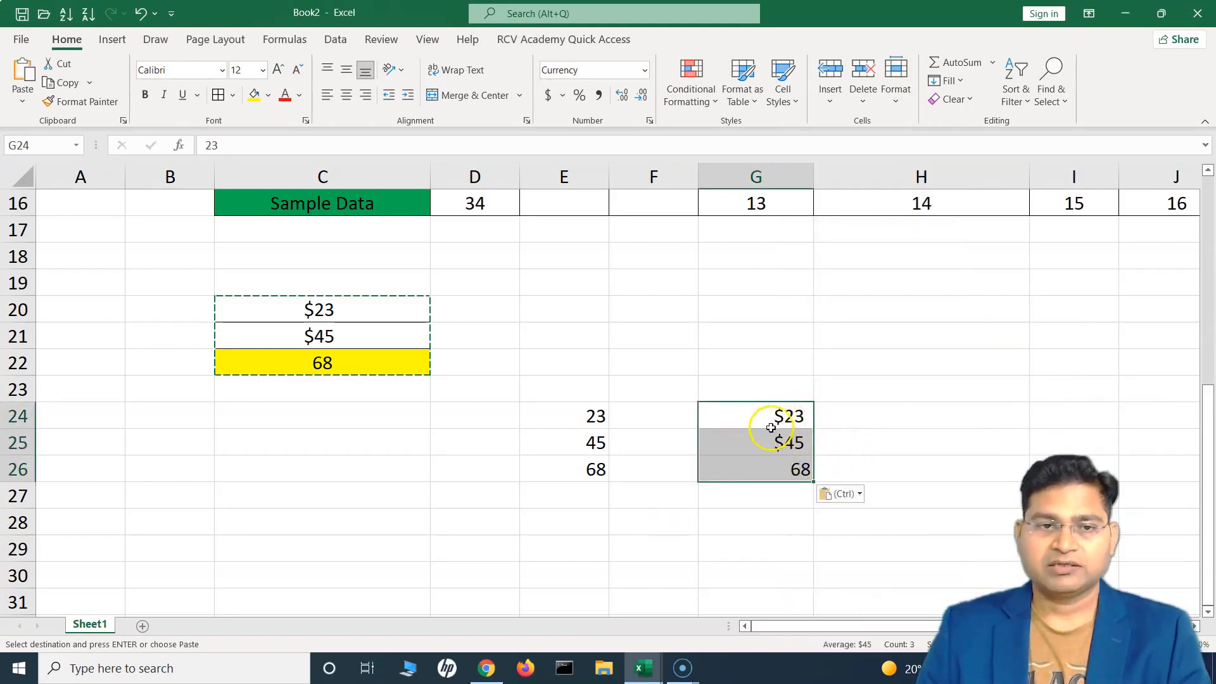
drag(781, 412, 751, 474)
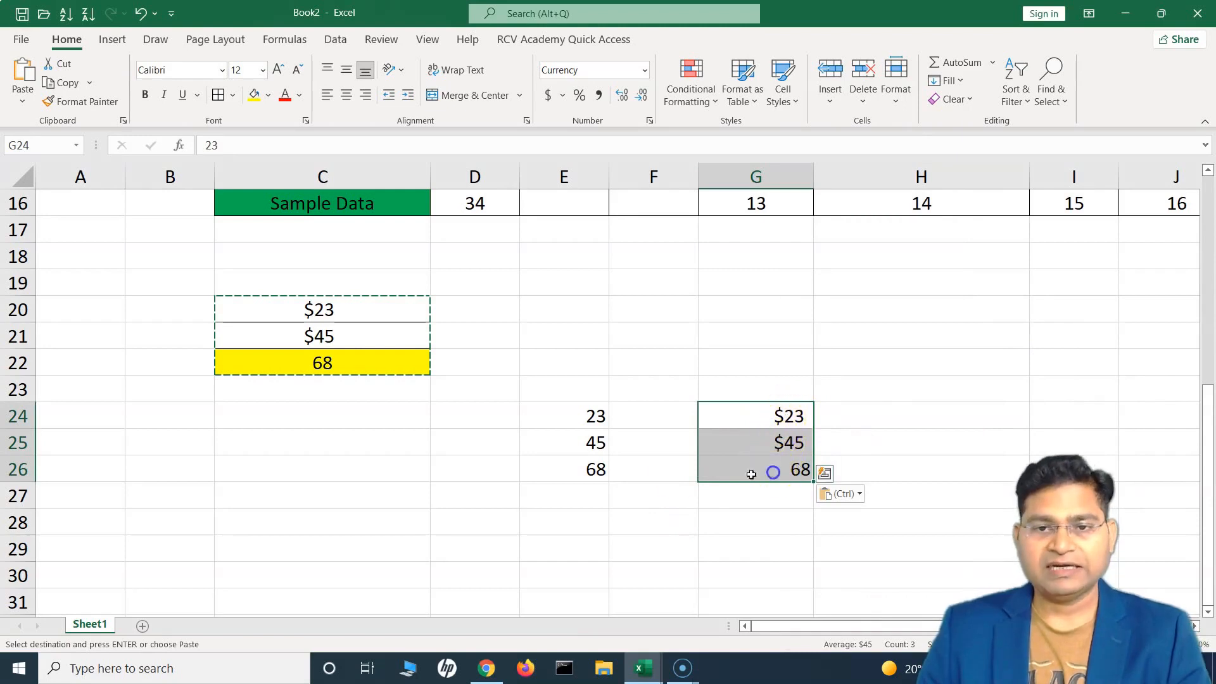
key(Right)
key(Up)
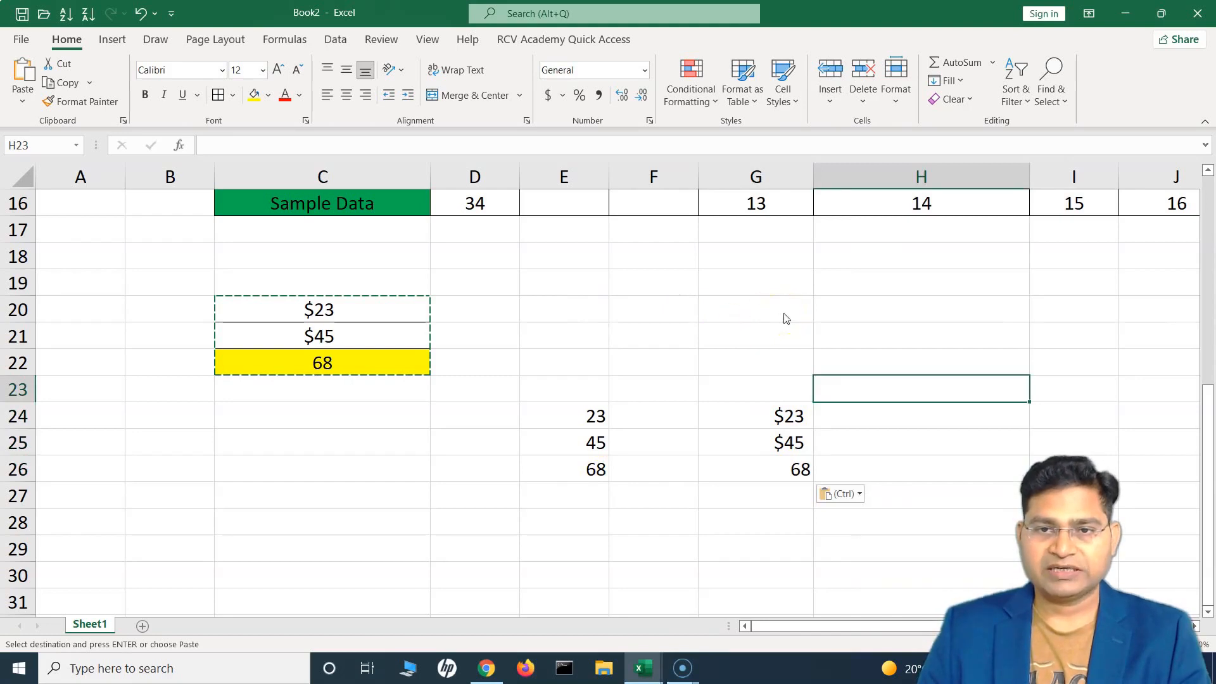
Preview the available paste options for the copied cells at G20
right_click(736, 315)
click(774, 304)
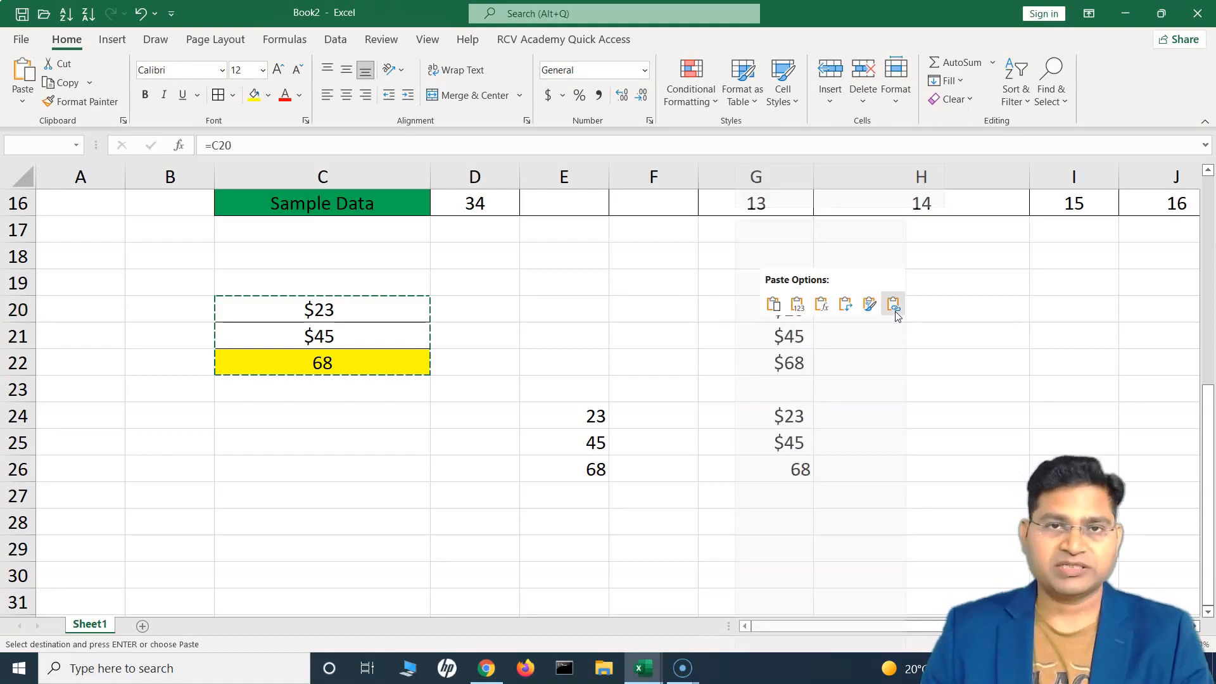
click(818, 353)
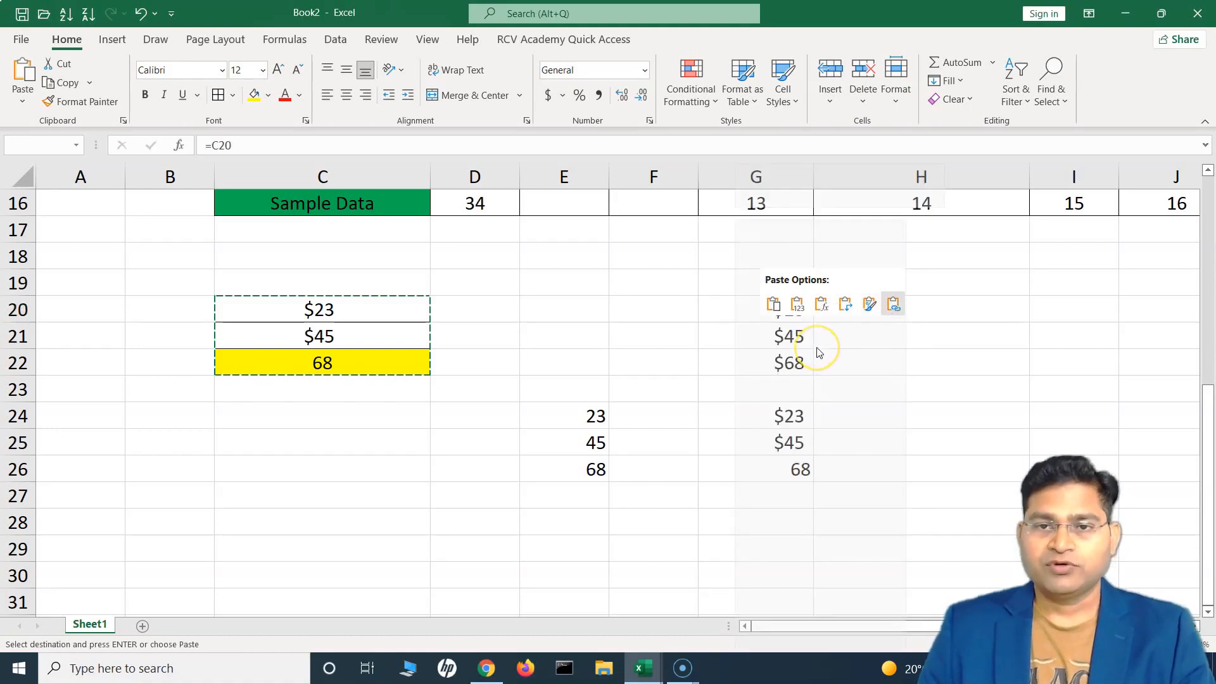
mouse_move(875, 329)
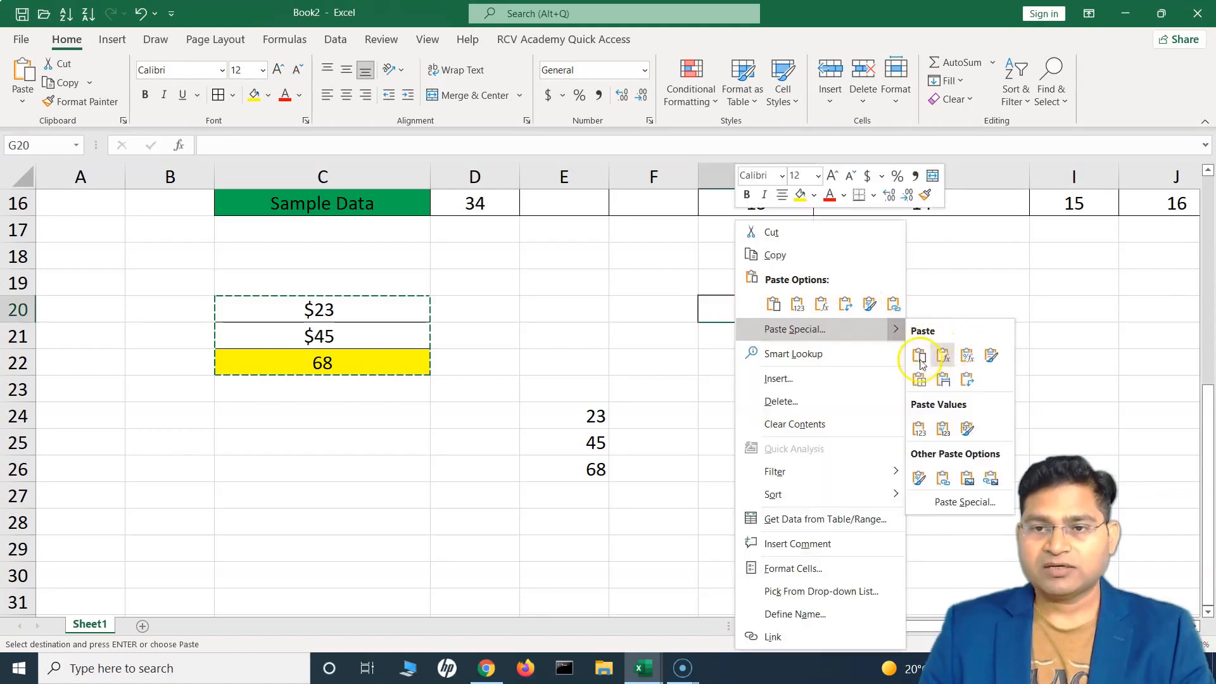